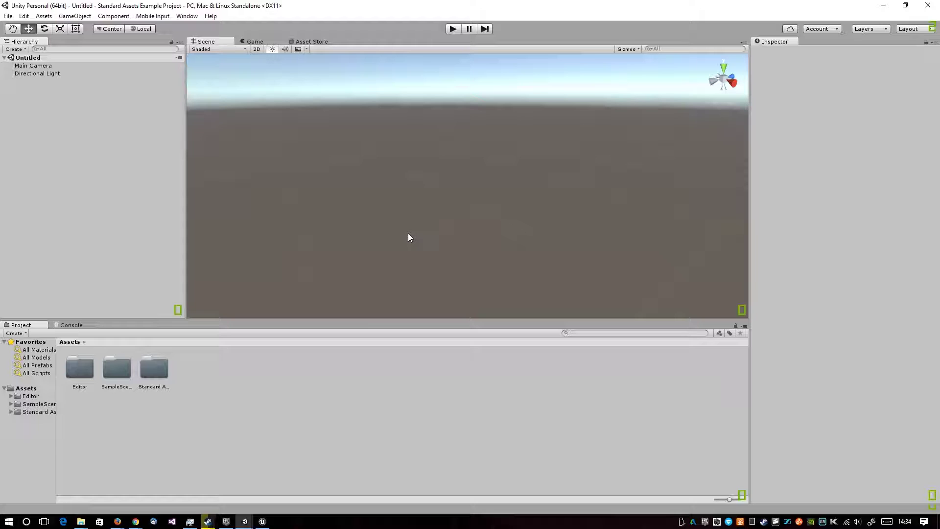
# Close the Unity project list window and orbit the empty Scene view to a new angle.
pyautogui.moveTo(245, 521)
pyautogui.click(218, 492)
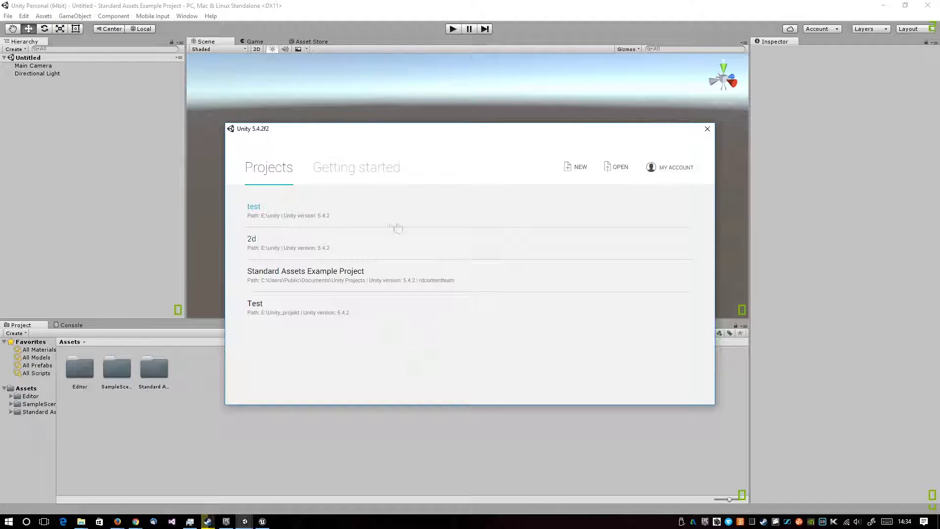
pyautogui.moveTo(393, 136); pyautogui.dragTo(443, 143)
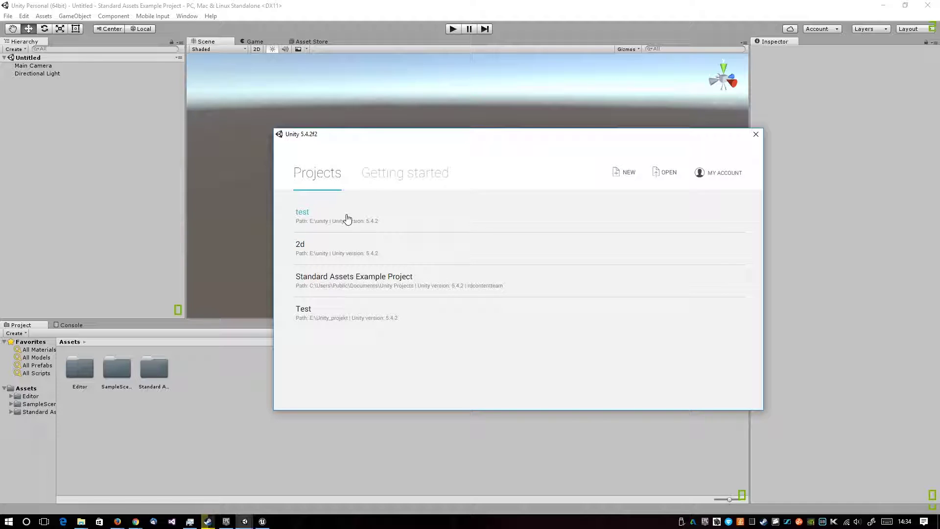
pyautogui.click(66, 244)
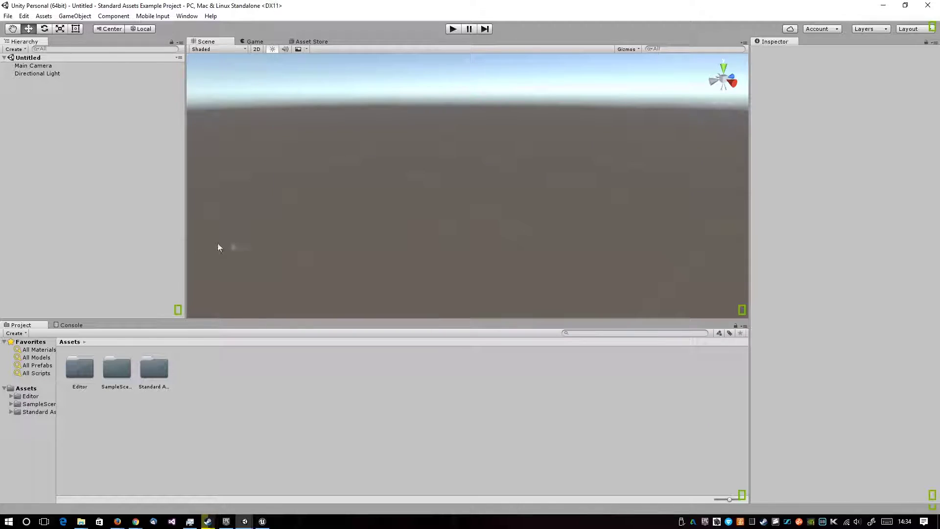
pyautogui.keyDown('alt'); pyautogui.moveTo(470, 201); pyautogui.dragTo(479, 215); pyautogui.keyUp('alt')
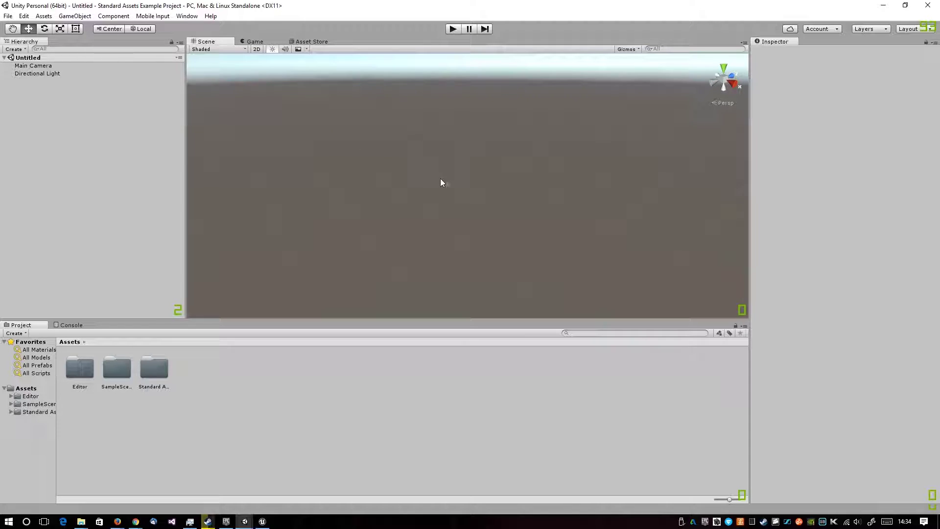
# Glance at Unreal Engine 4, then return to Unity and view the scene through the Game camera.
pyautogui.click(262, 521)
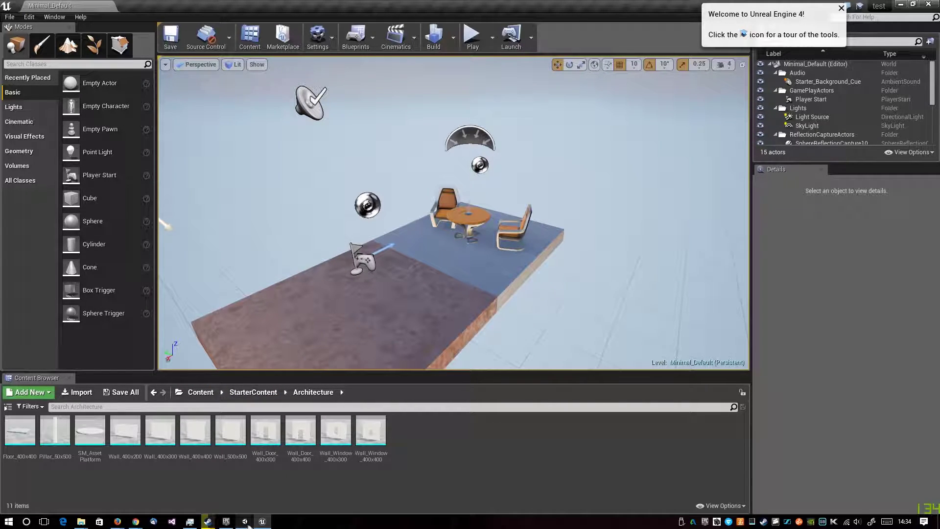
pyautogui.moveTo(245, 520)
pyautogui.click(294, 484)
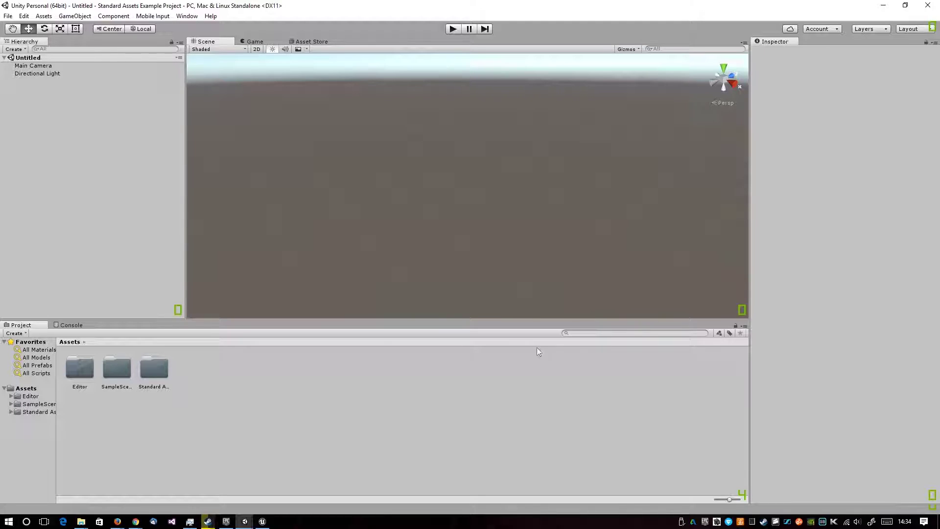
pyautogui.click(256, 42)
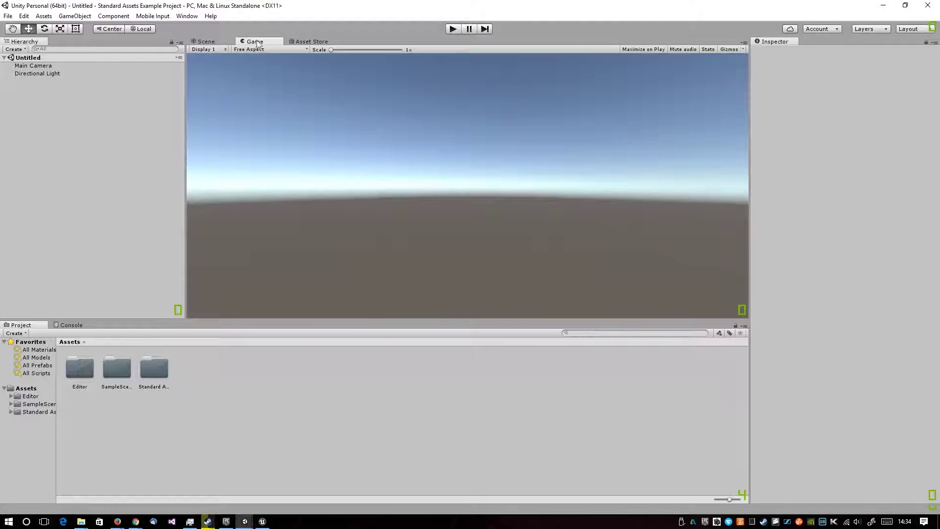
pyautogui.click(204, 43)
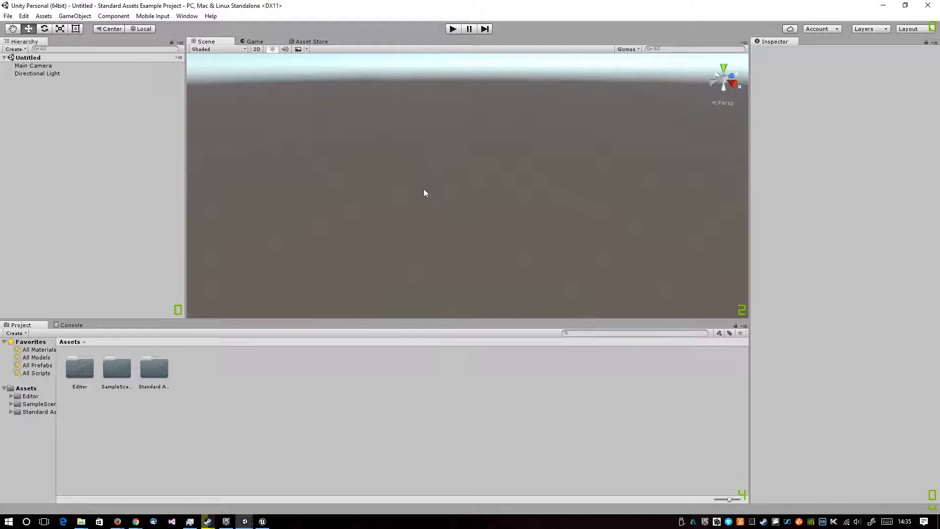
pyautogui.click(254, 42)
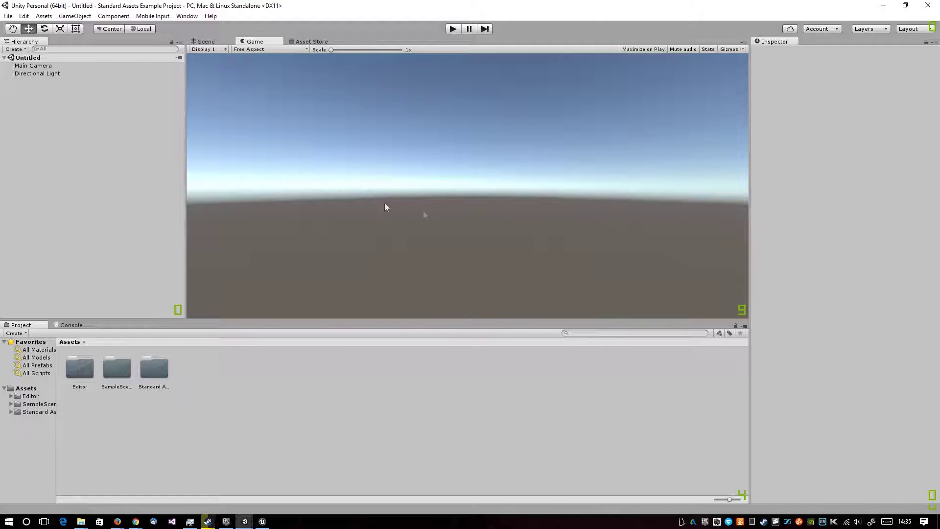
pyautogui.scroll(3, 520, 276)
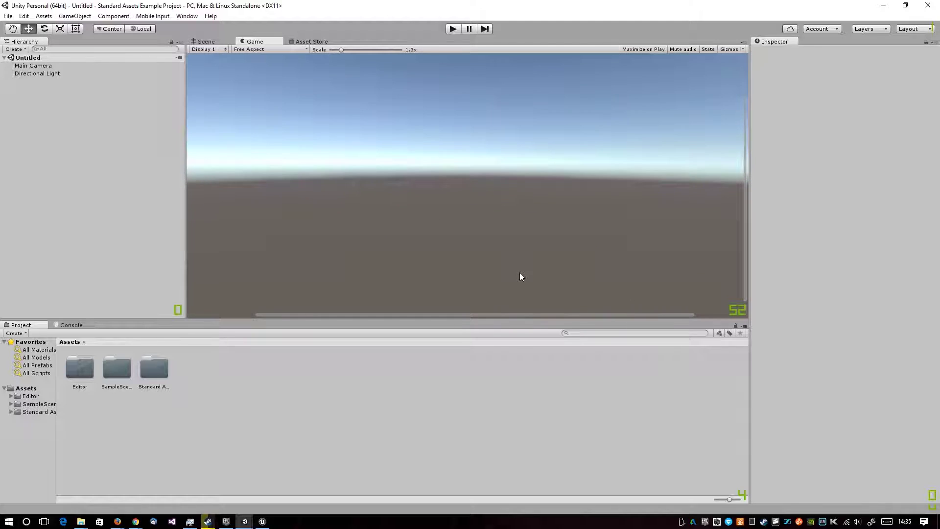
pyautogui.click(308, 41)
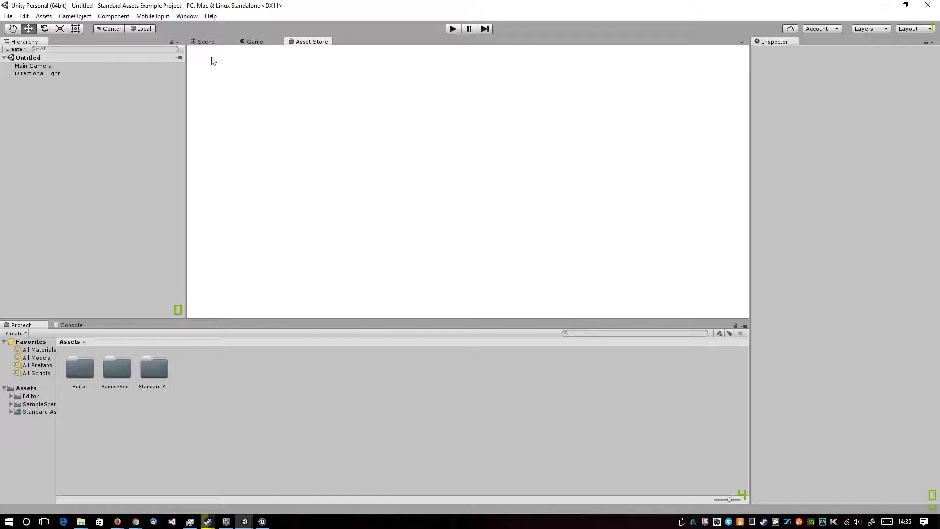
pyautogui.click(204, 41)
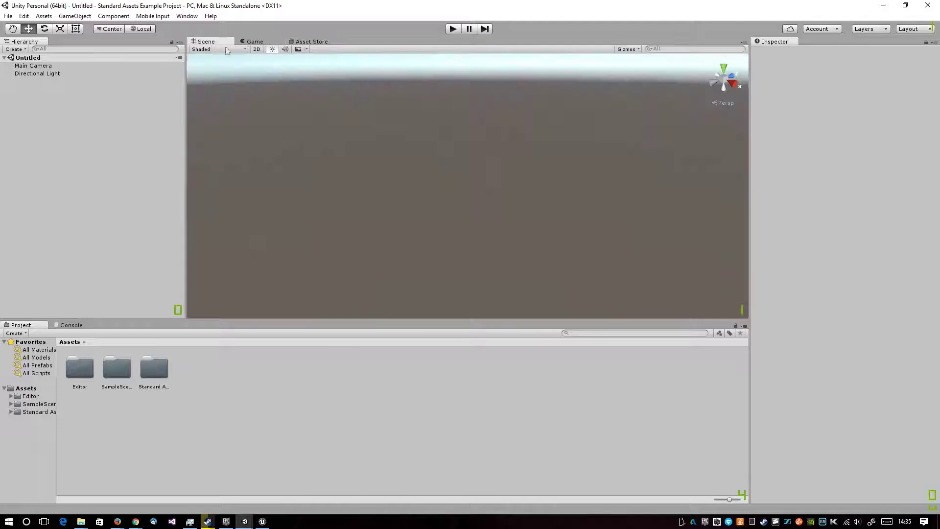
pyautogui.click(454, 30)
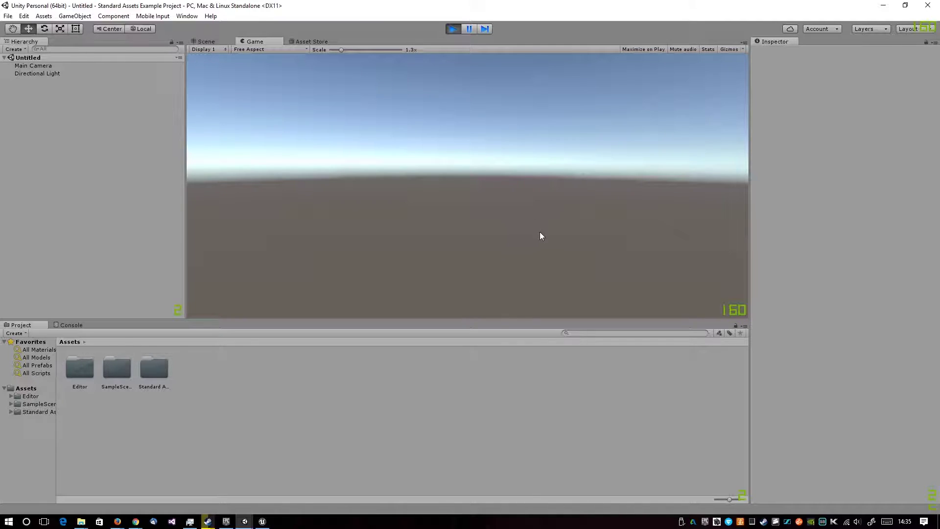
pyautogui.click(453, 29)
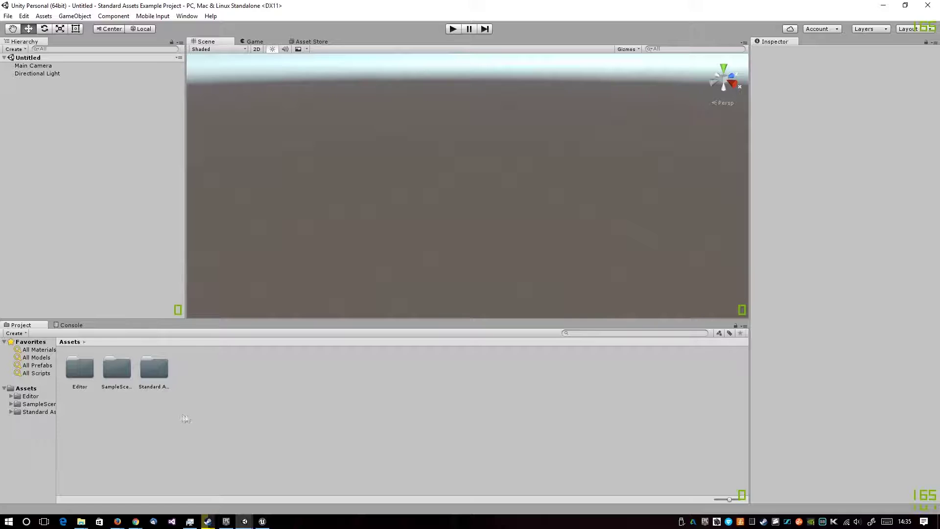
# Browse through Editor, CrossPlatformInput, ImageEffects and SampleScenes into Models, selecting the Brick model.
pyautogui.doubleClick(89, 370)
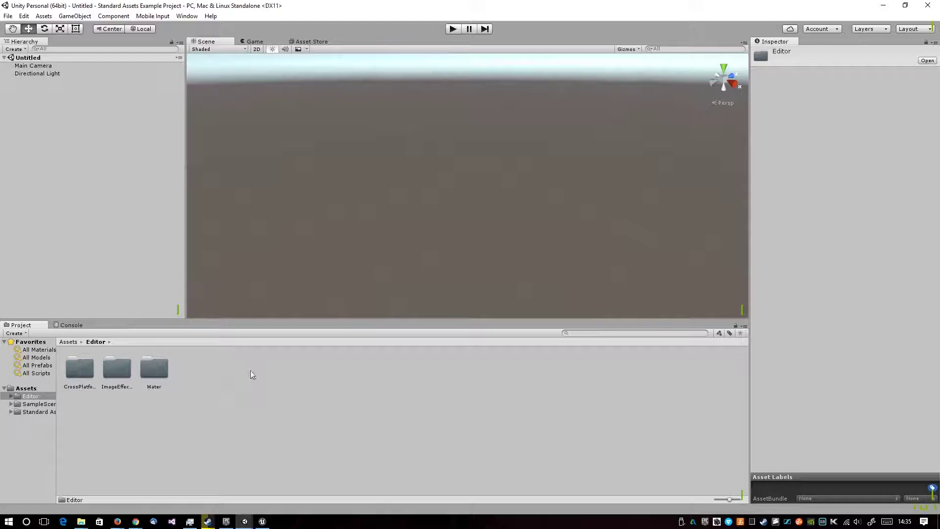
pyautogui.doubleClick(80, 370)
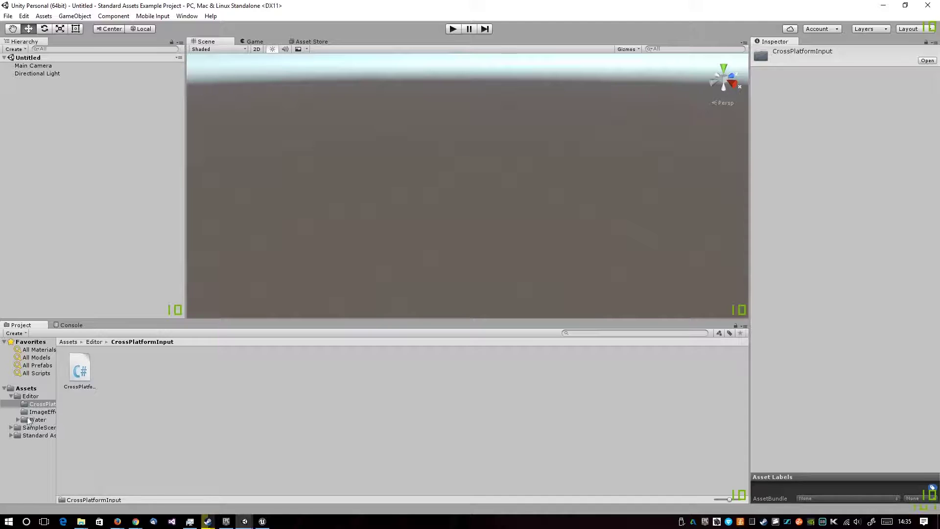
pyautogui.click(40, 412)
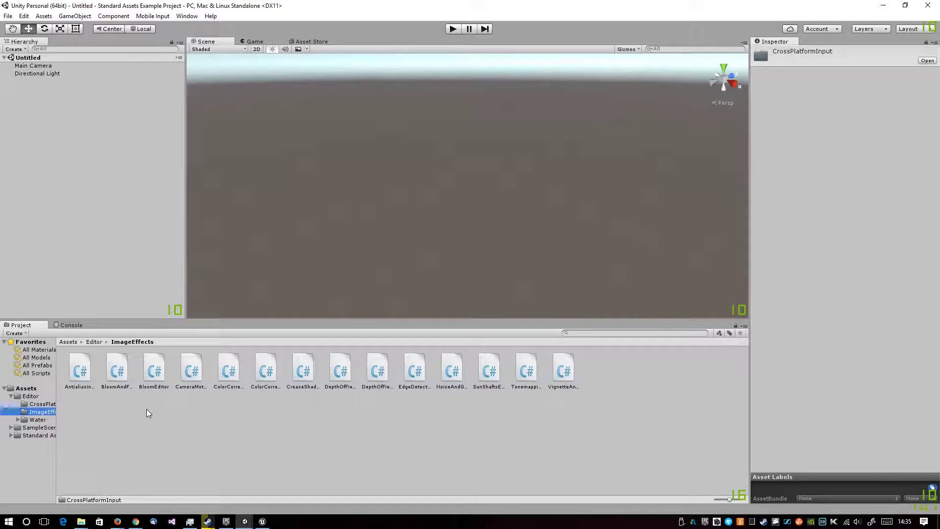
pyautogui.click(809, 57)
pyautogui.click(43, 428)
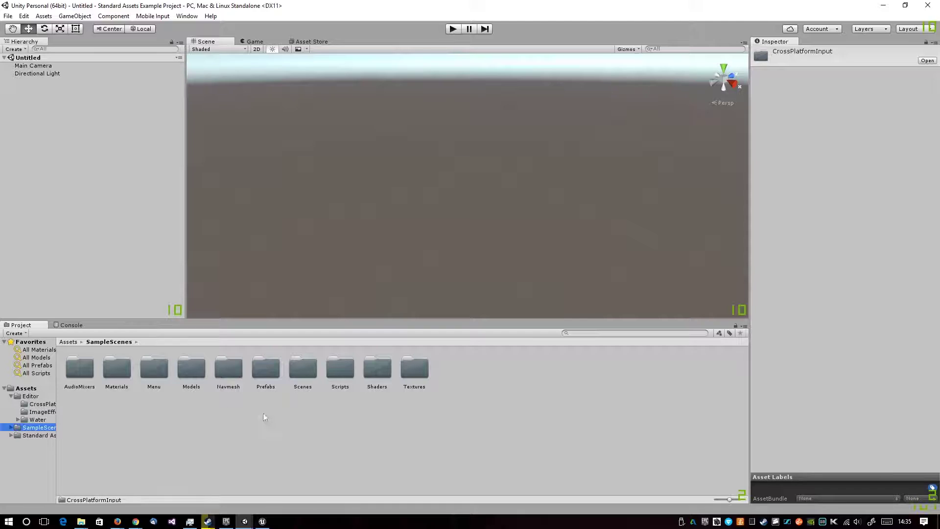
pyautogui.doubleClick(198, 382)
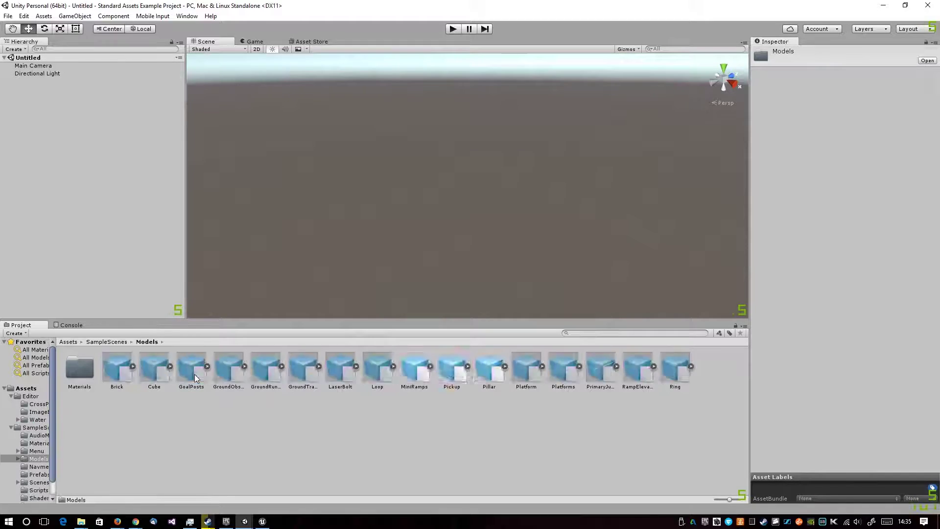
pyautogui.click(121, 380)
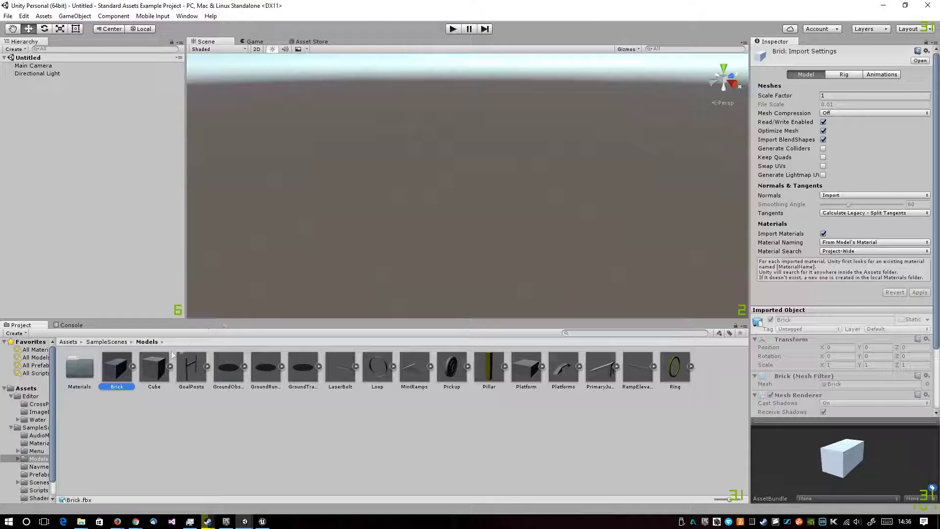
# Drag the Brick model into the Untitled scene, then orbit and pan until it sits near centre.
pyautogui.doubleClick(121, 372)
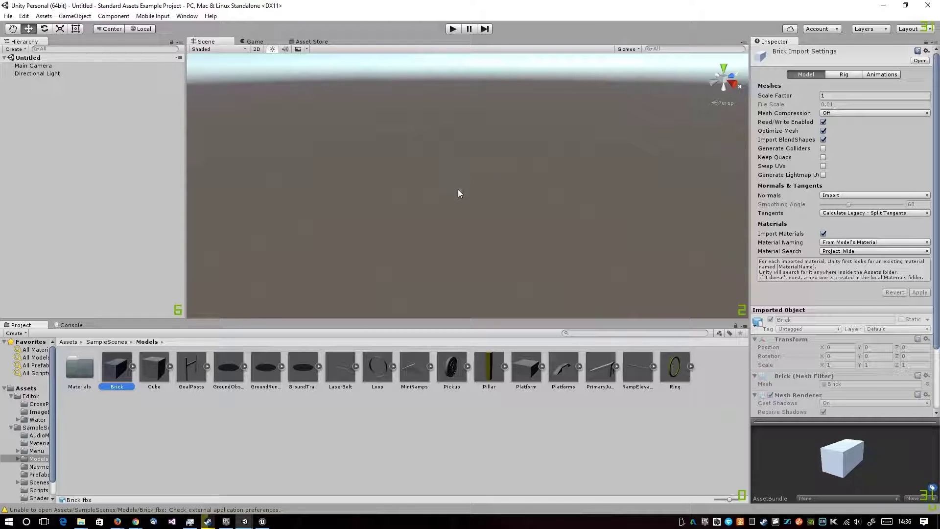
pyautogui.moveTo(135, 364); pyautogui.dragTo(414, 204)
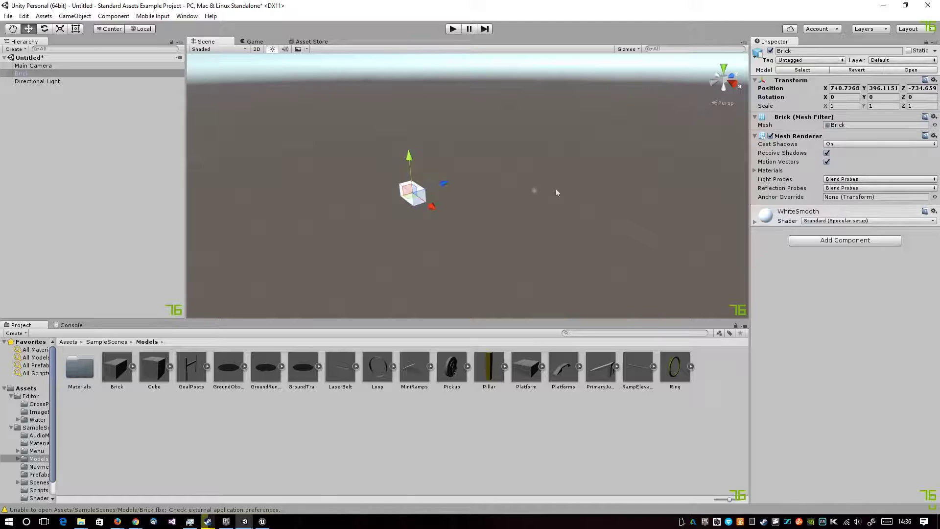
pyautogui.scroll(5, 416, 183)
pyautogui.scroll(-3, 415, 186)
pyautogui.scroll(3, 437, 193)
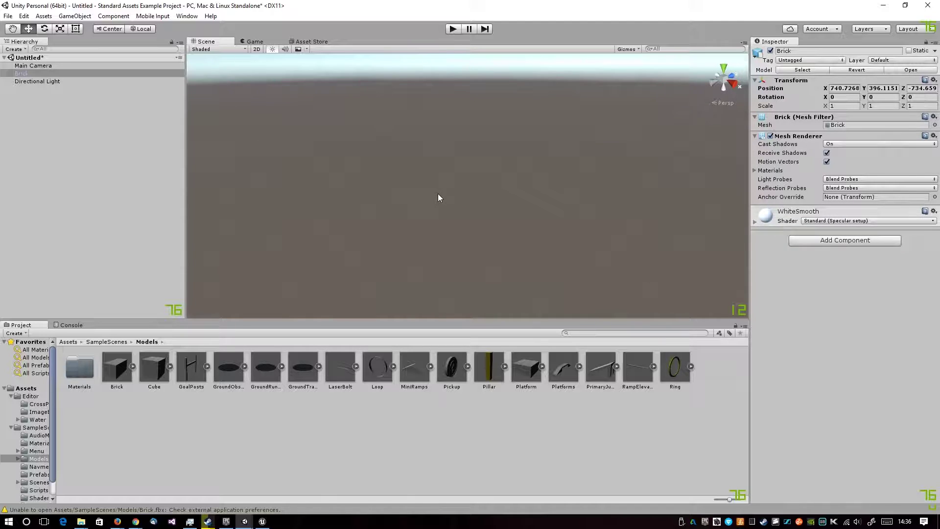
pyautogui.moveTo(438, 193)
pyautogui.keyDown('alt'); pyautogui.mouseDown()
pyautogui.moveTo(501, 182)
pyautogui.moveTo(442, 216)
pyautogui.mouseUp(); pyautogui.keyUp('alt')
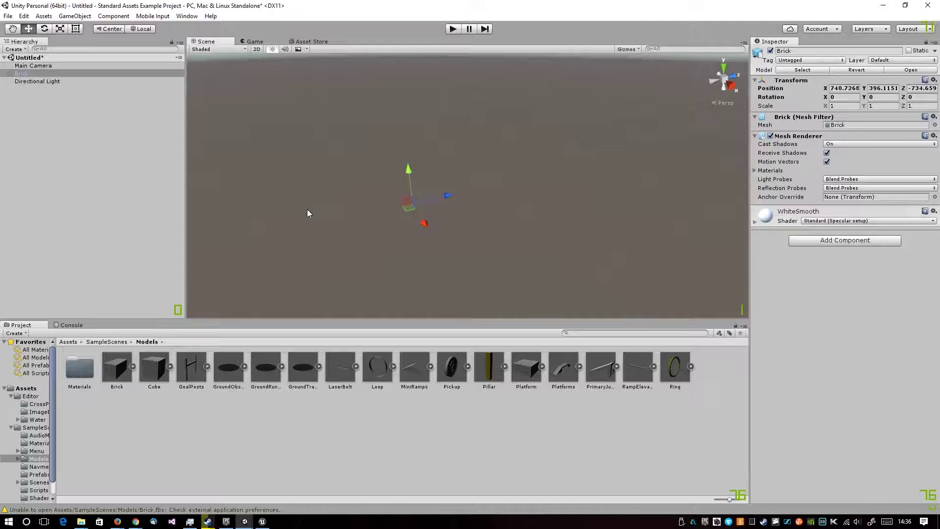
pyautogui.moveTo(239, 174); pyautogui.dragTo(450, 182, button='middle')
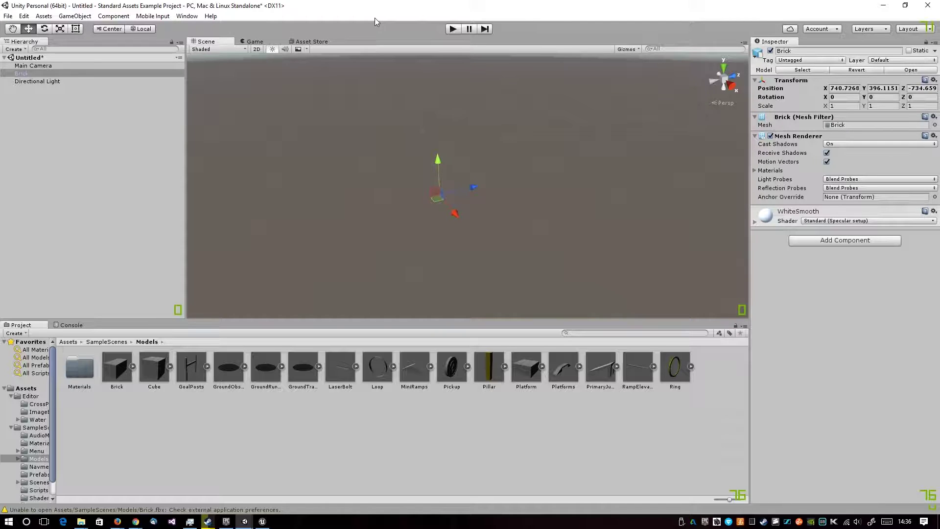
pyautogui.click(186, 16)
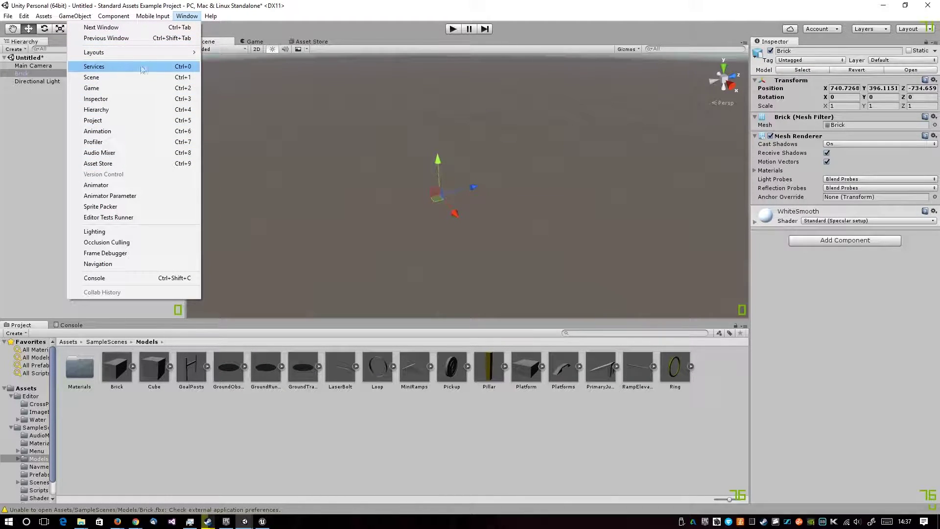
# Dismiss Unity's open menus and switch to the Unreal Engine 4 Minimal_Default level.
pyautogui.moveTo(84, 17)
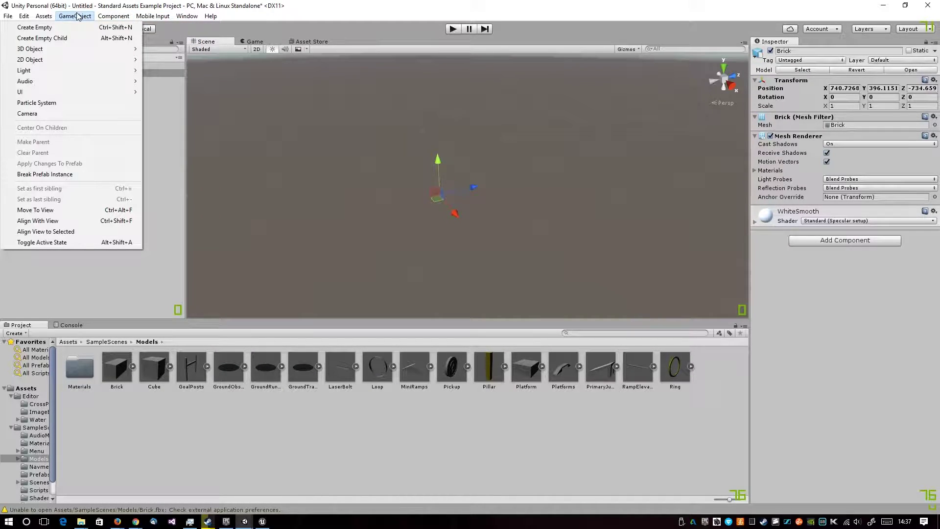
pyautogui.click(386, 13)
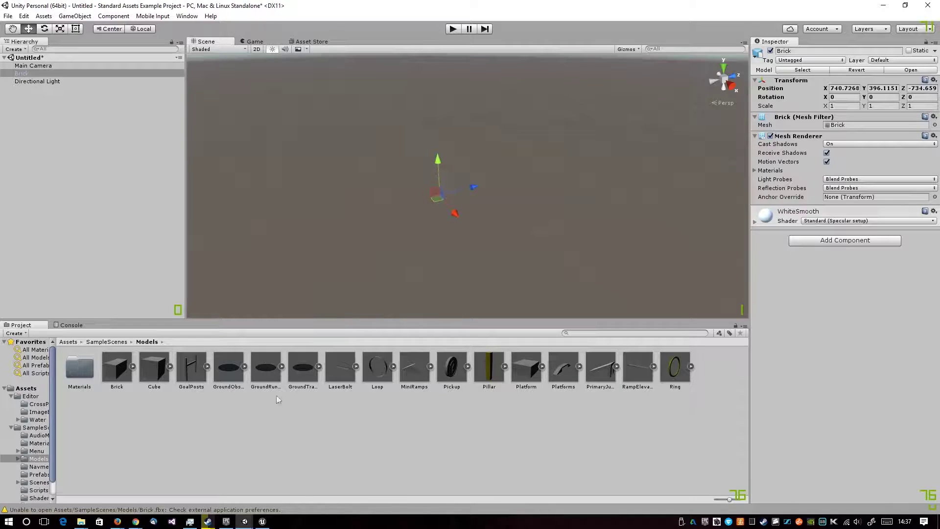
pyautogui.click(262, 520)
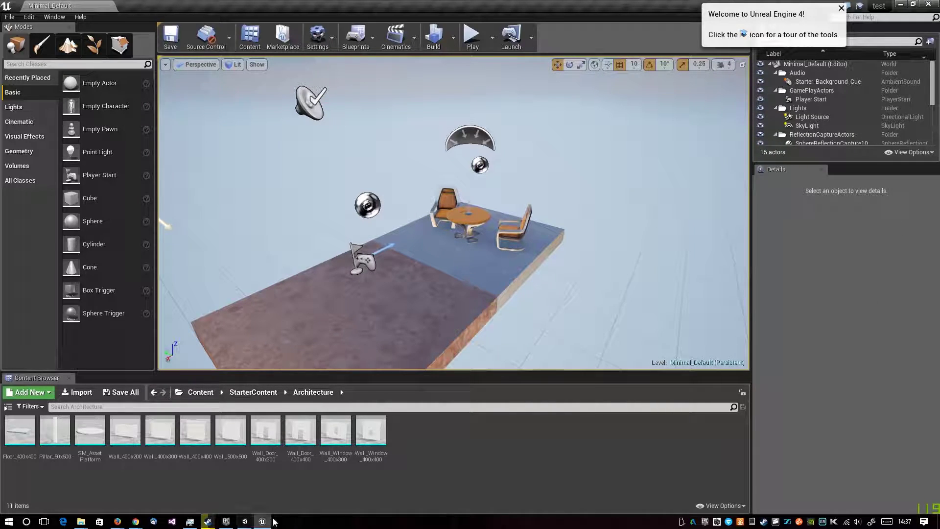
pyautogui.moveTo(270, 524)
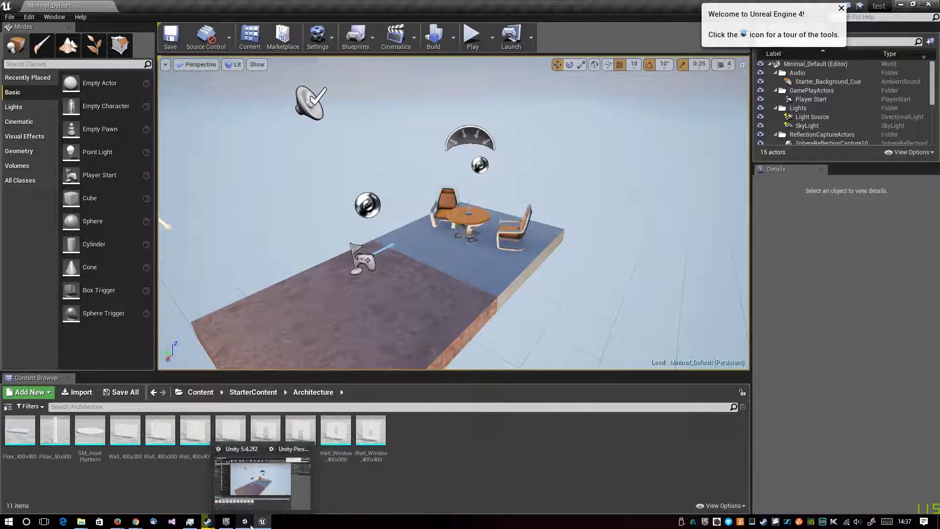
pyautogui.click(365, 453)
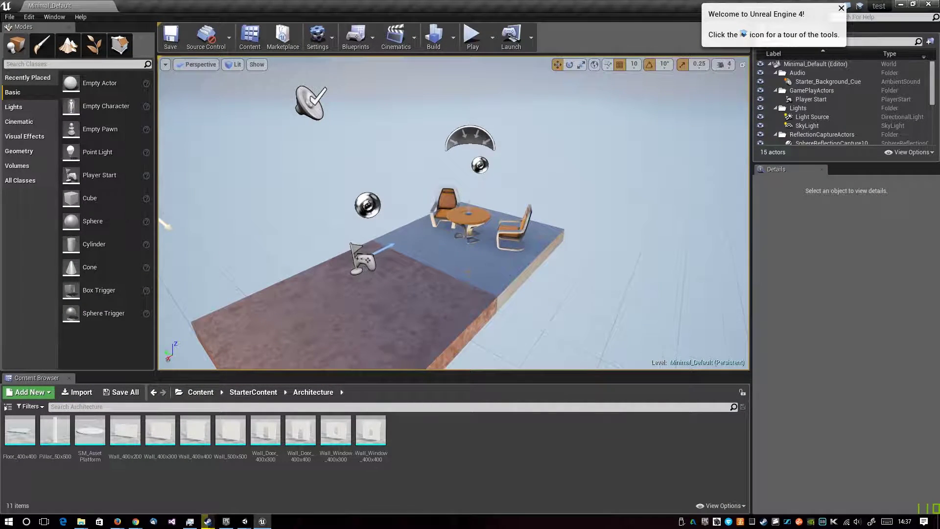
pyautogui.scroll(-5, 468, 269)
pyautogui.scroll(2, 465, 269)
pyautogui.scroll(2, 467, 273)
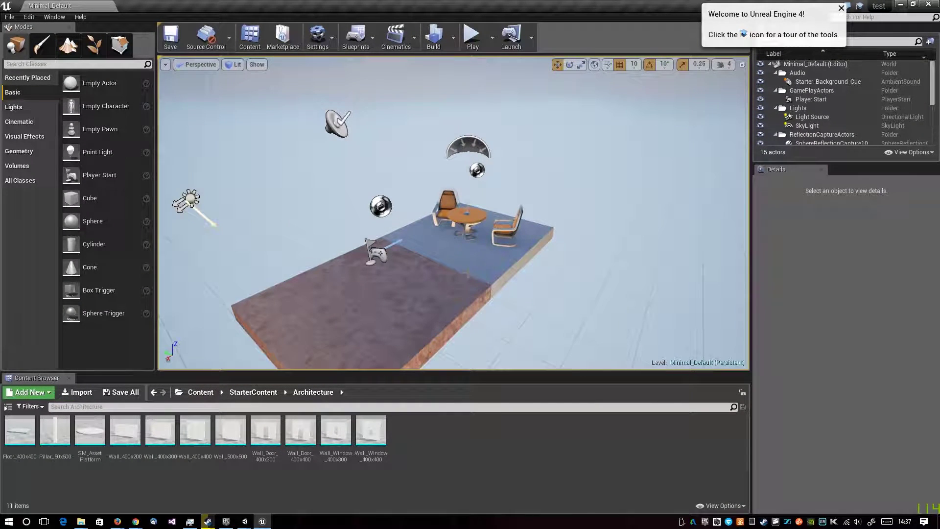
pyautogui.scroll(-3, 467, 274)
pyautogui.scroll(4, 467, 274)
pyautogui.scroll(-3, 440, 303)
pyautogui.scroll(1, 413, 336)
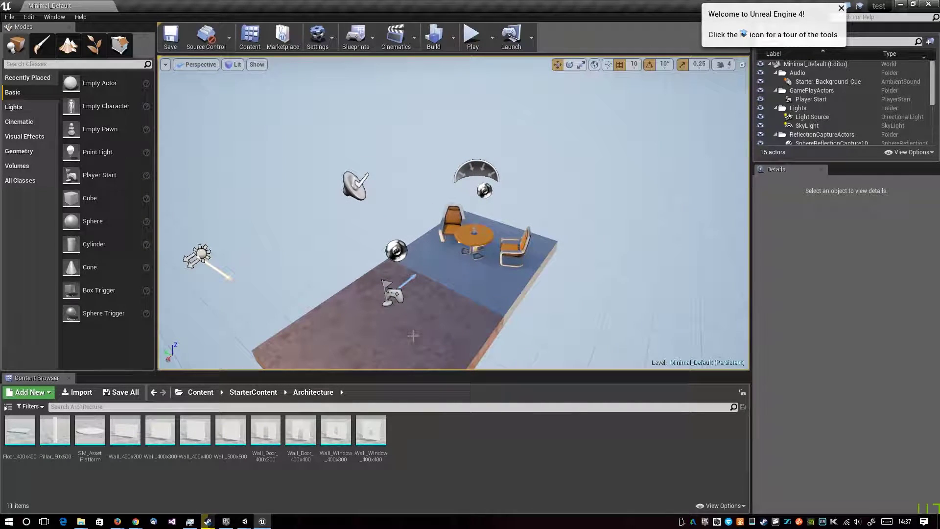
pyautogui.scroll(-3, 413, 335)
pyautogui.scroll(-1, 472, 320)
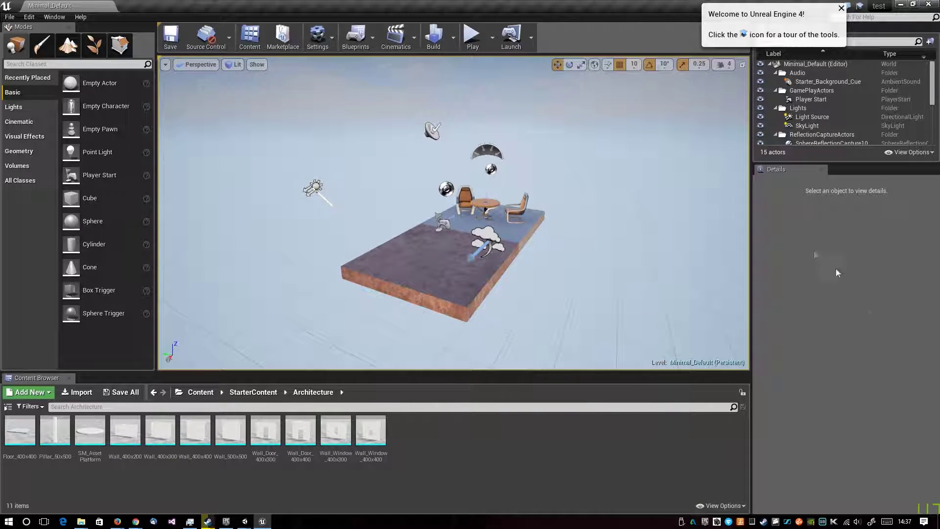
pyautogui.scroll(2, 485, 209)
pyautogui.scroll(4, 484, 209)
pyautogui.scroll(3, 536, 242)
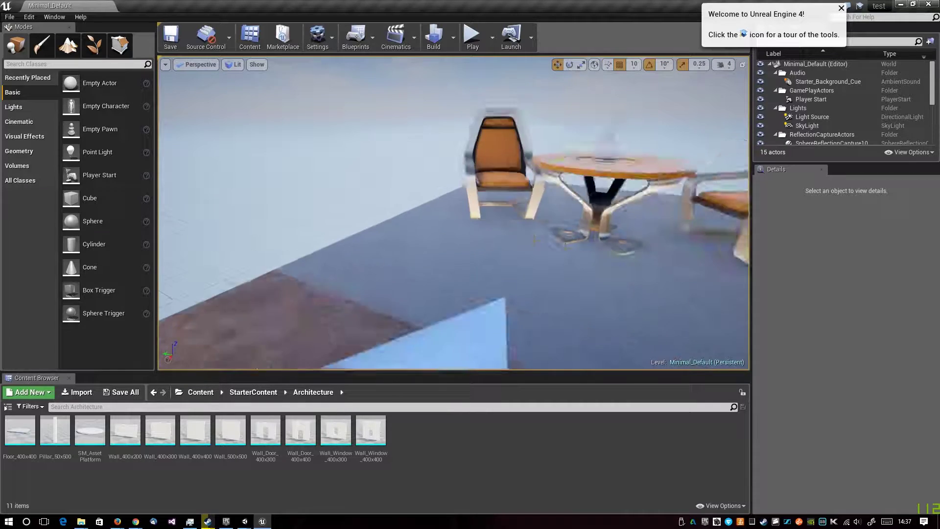
pyautogui.scroll(3, 536, 241)
pyautogui.scroll(-6, 536, 241)
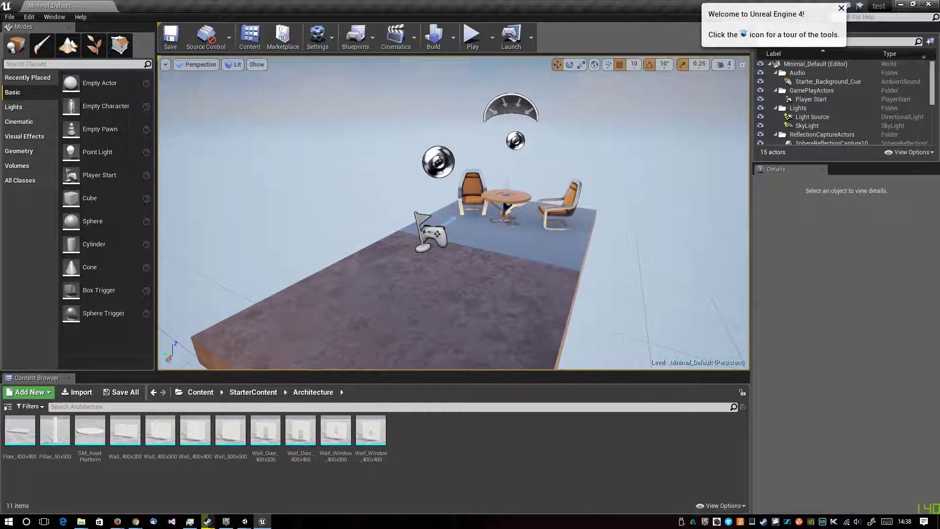
# Select the Player Start, dismiss the welcome notice, and toggle all actors hidden then visible.
pyautogui.click(425, 249)
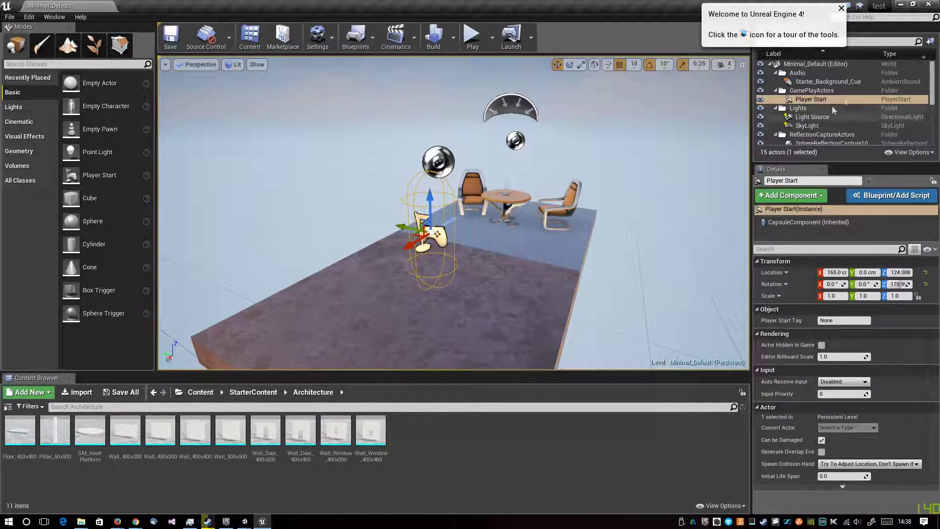
pyautogui.click(841, 8)
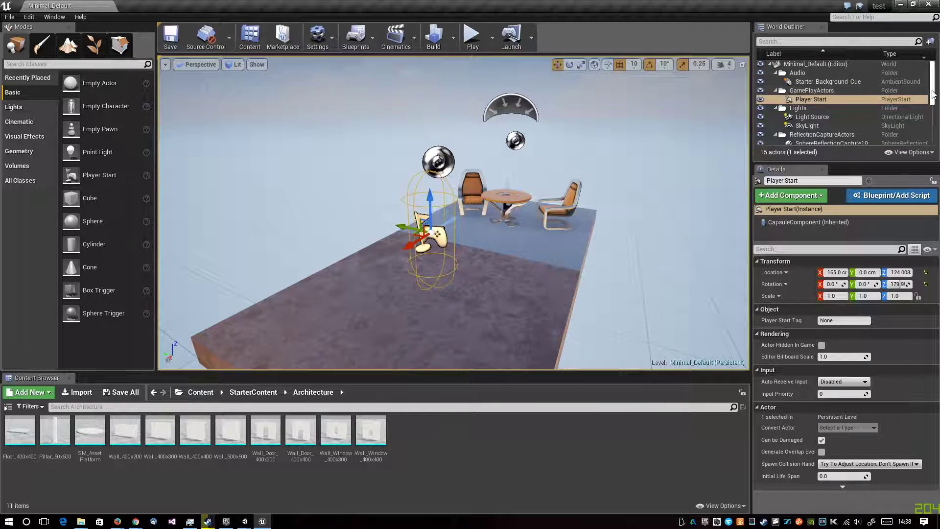
pyautogui.moveTo(933, 94); pyautogui.dragTo(932, 81)
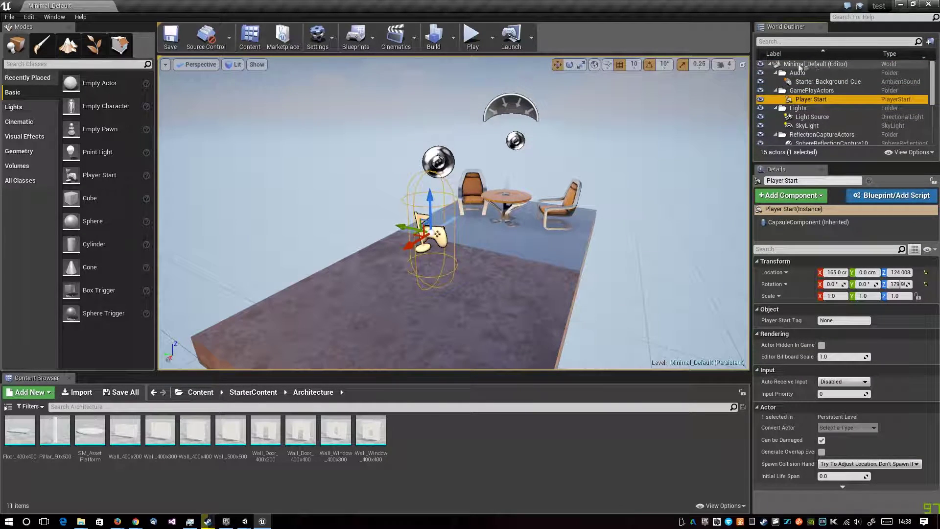
pyautogui.click(760, 64)
pyautogui.click(761, 65)
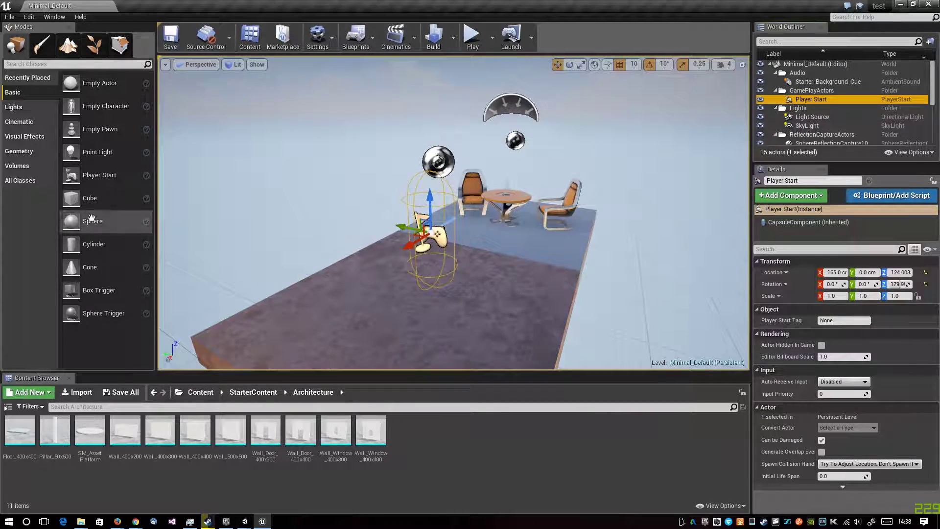
# Add a Cube to the near floor at 280, 110, 30, browse Lights, Cinematic and Visual Effects, and enter Paint mode.
pyautogui.moveTo(106, 205)
pyautogui.mouseDown()
pyautogui.moveTo(371, 292)
pyautogui.moveTo(320, 307)
pyautogui.mouseUp()
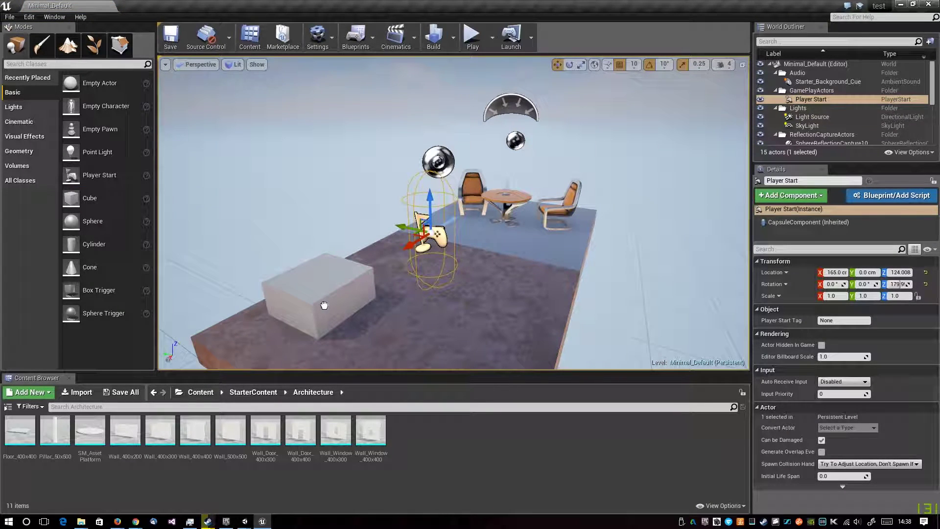
pyautogui.click(14, 107)
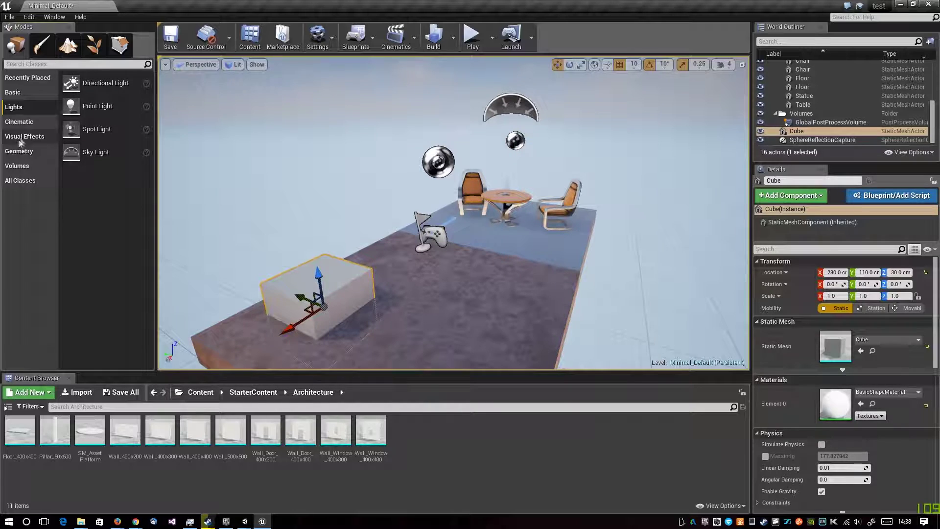
pyautogui.click(22, 121)
pyautogui.click(28, 136)
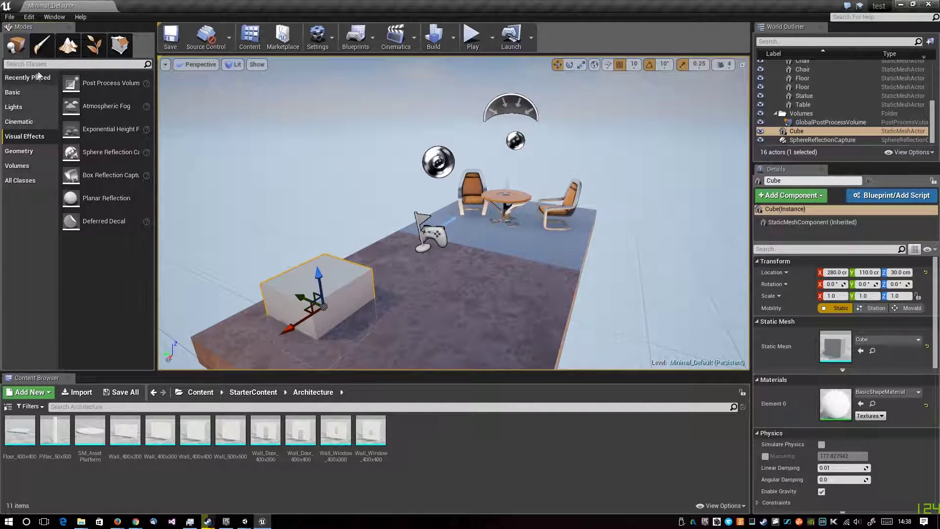
pyautogui.click(51, 47)
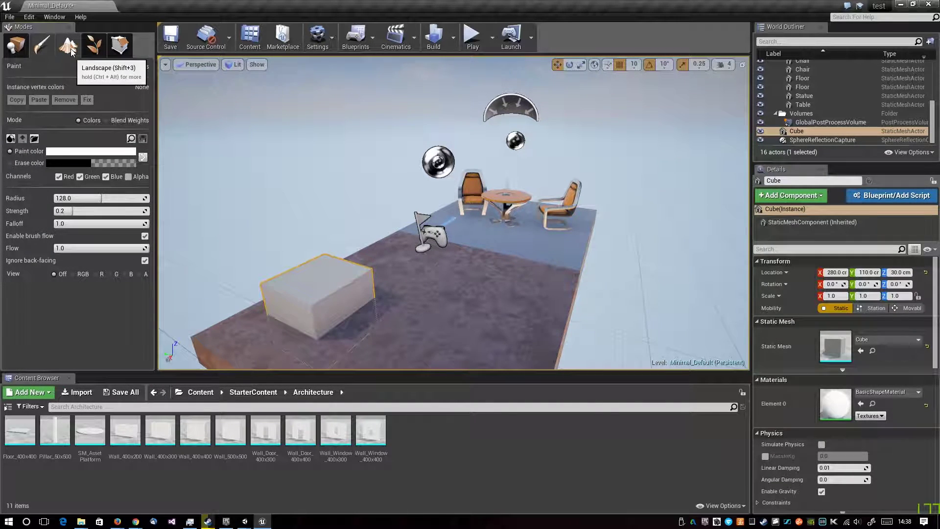
# Enter Landscape mode with Shift+3, zoom out to preview it, then switch to Foliage mode.
pyautogui.hotkey('shift', '3')
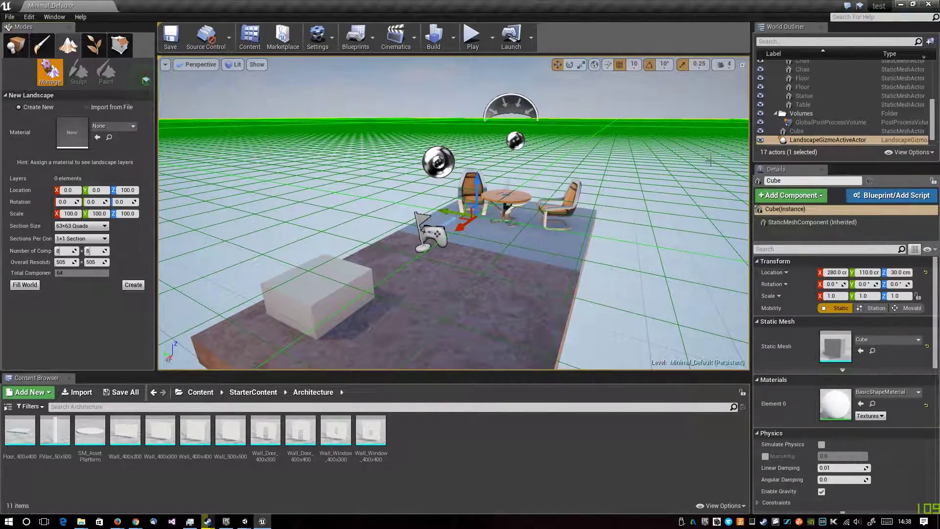
pyautogui.moveTo(506, 118); pyautogui.dragTo(506, 117, button='right')
pyautogui.scroll(-3, 425, 252)
pyautogui.scroll(-3, 440, 227)
pyautogui.scroll(-3, 436, 206)
pyautogui.scroll(-3, 436, 187)
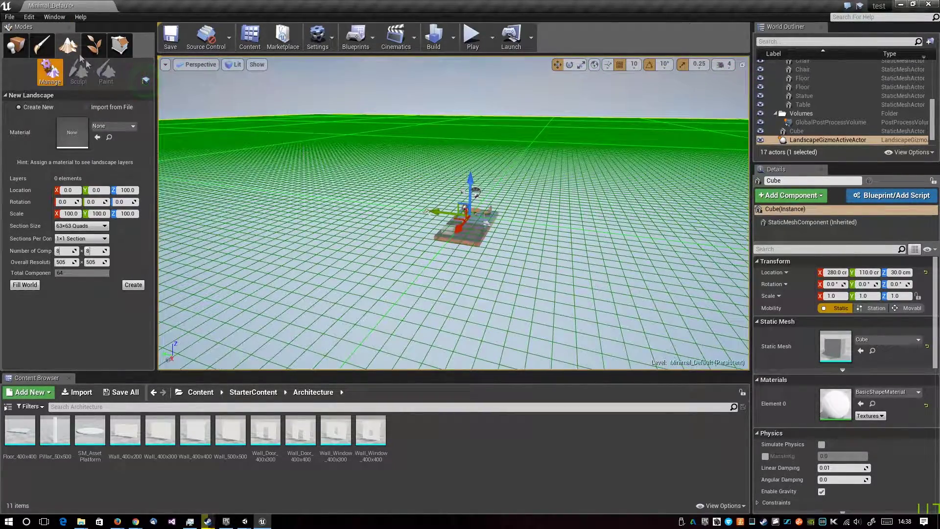
pyautogui.click(94, 49)
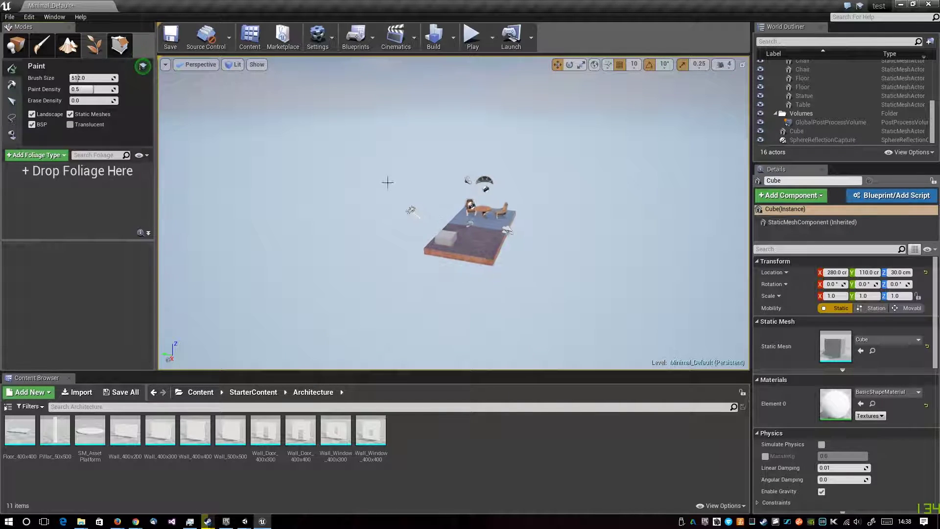
# Orbit and zoom around the table and chairs, then bring up the Windows Start menu.
pyautogui.scroll(10, 462, 215)
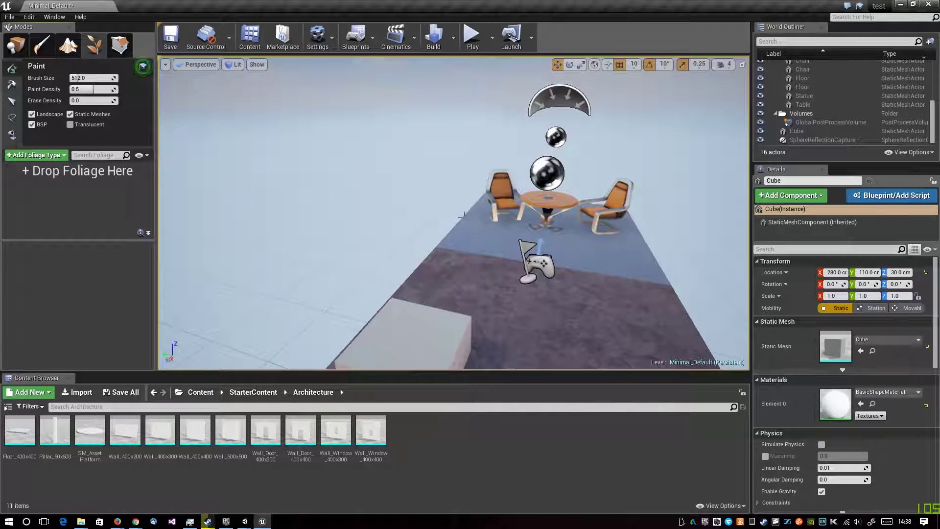
pyautogui.keyDown('alt'); pyautogui.moveTo(462, 216); pyautogui.dragTo(163, 200); pyautogui.keyUp('alt')
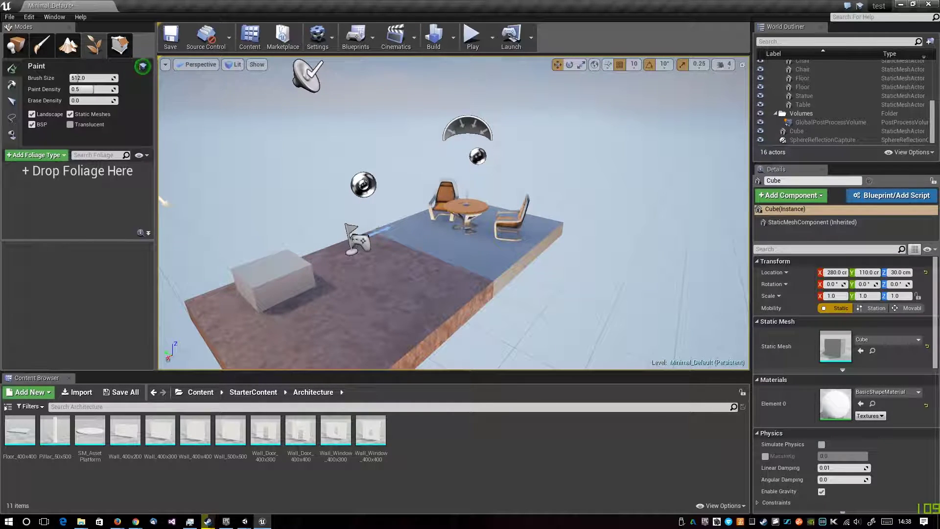
pyautogui.scroll(6, 391, 243)
pyautogui.scroll(-3, 421, 253)
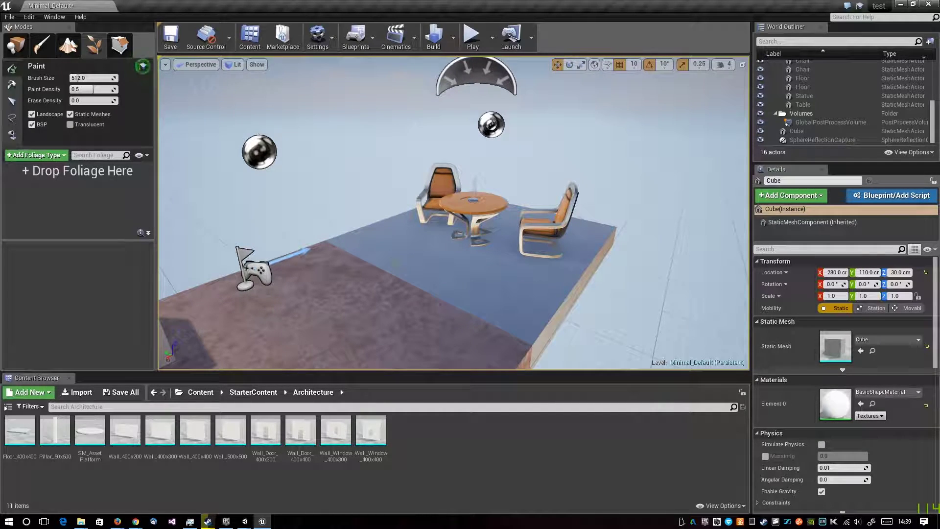
pyautogui.click(9, 521)
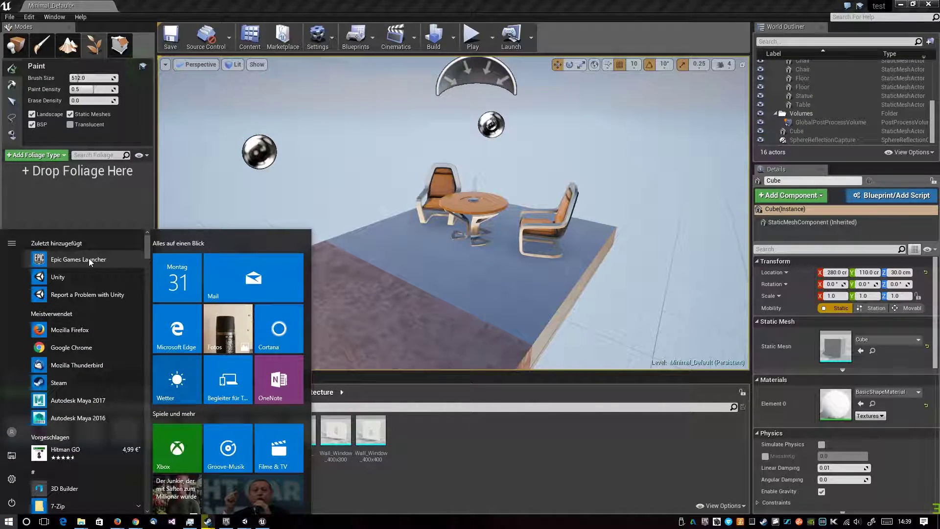
# Launch the Epic Games Launcher, scroll its Library down to the Depot samples, then return to Unreal.
pyautogui.click(89, 260)
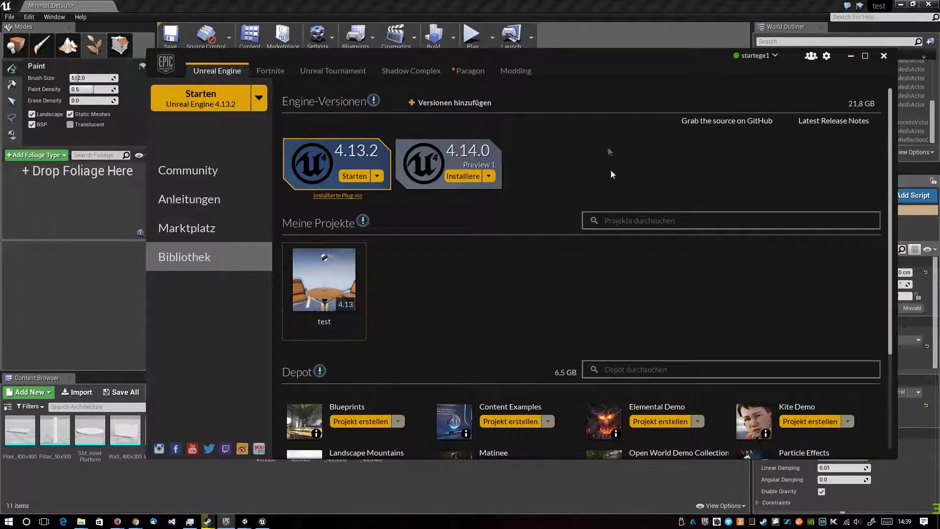
pyautogui.moveTo(565, 65); pyautogui.dragTo(547, 65)
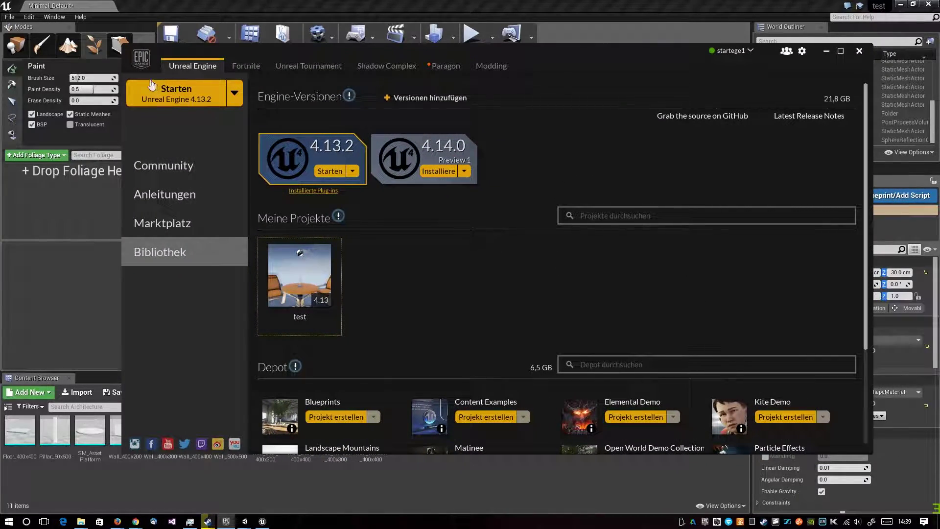
pyautogui.scroll(-2, 539, 319)
pyautogui.scroll(2, 509, 289)
pyautogui.scroll(-3, 557, 319)
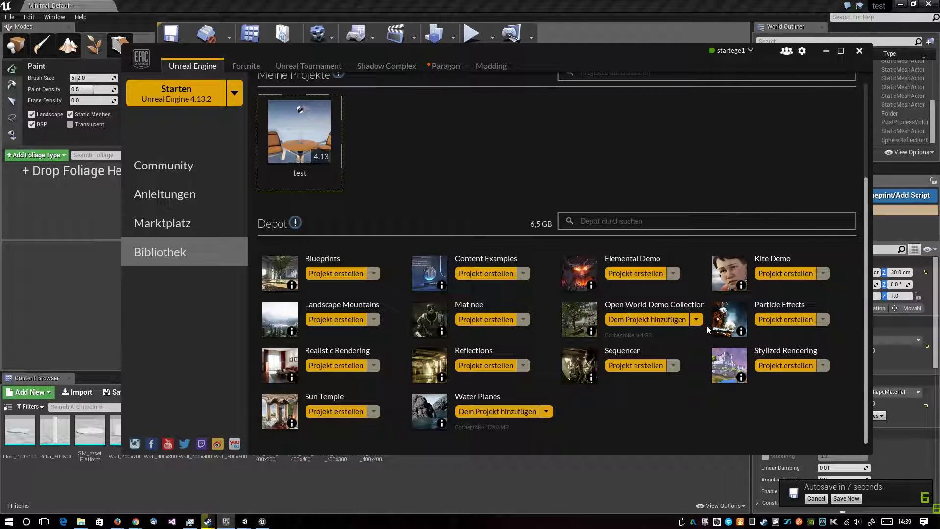
pyautogui.click(126, 489)
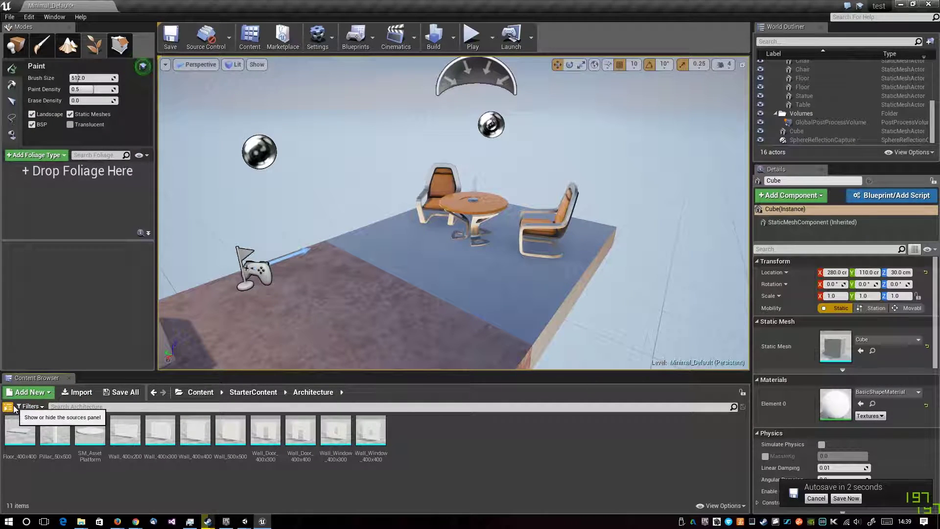
# Show the Content Browser folder tree and look through the Architecture and Audio folders.
pyautogui.click(15, 408)
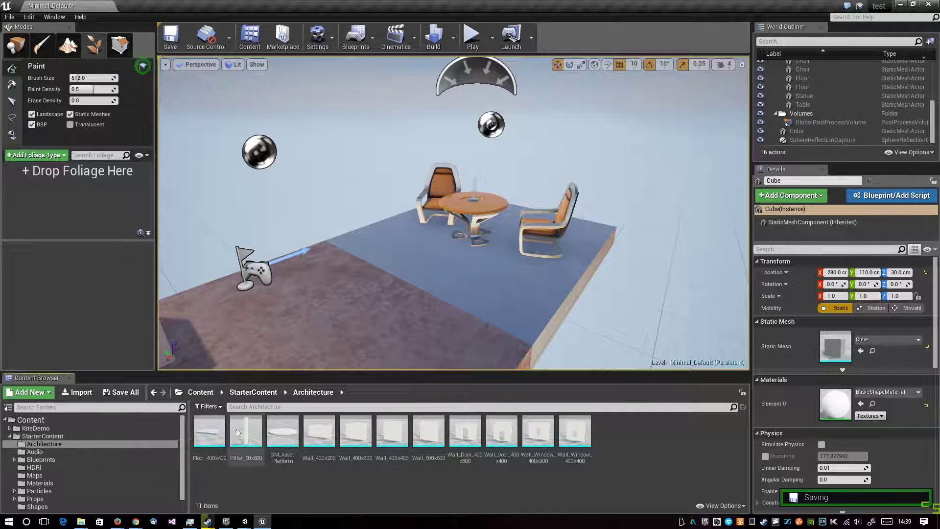
pyautogui.click(40, 444)
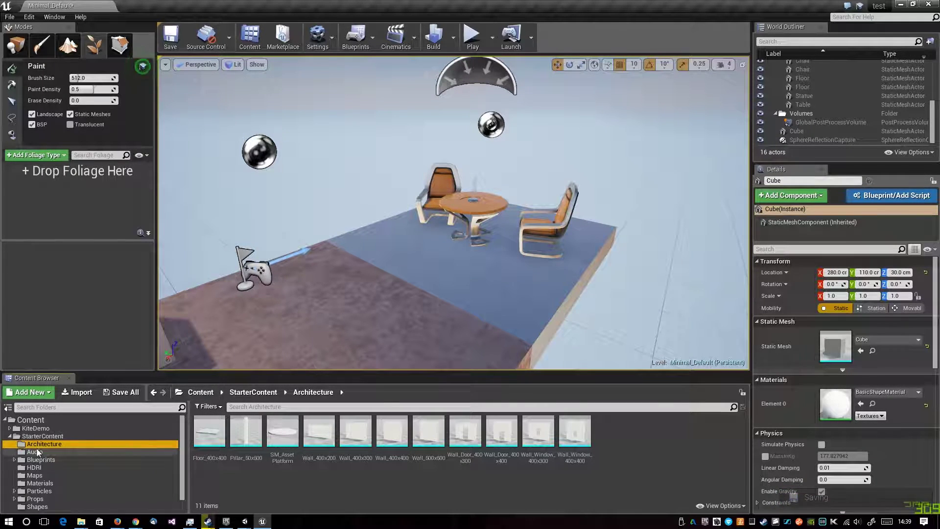
pyautogui.click(37, 451)
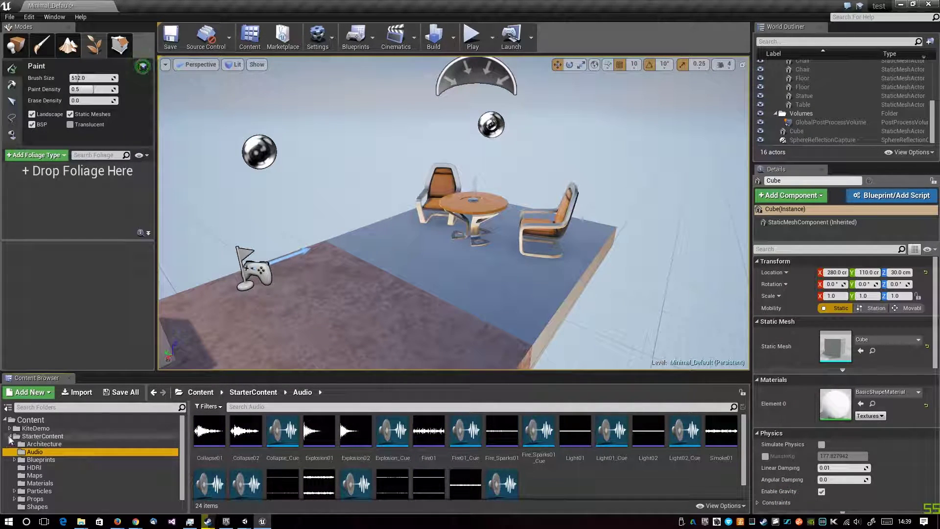
pyautogui.click(10, 436)
# Open KiteDemo's Environments > Rocks > Boulder_05a folder, then bring the Epic Games Launcher back.
pyautogui.click(36, 428)
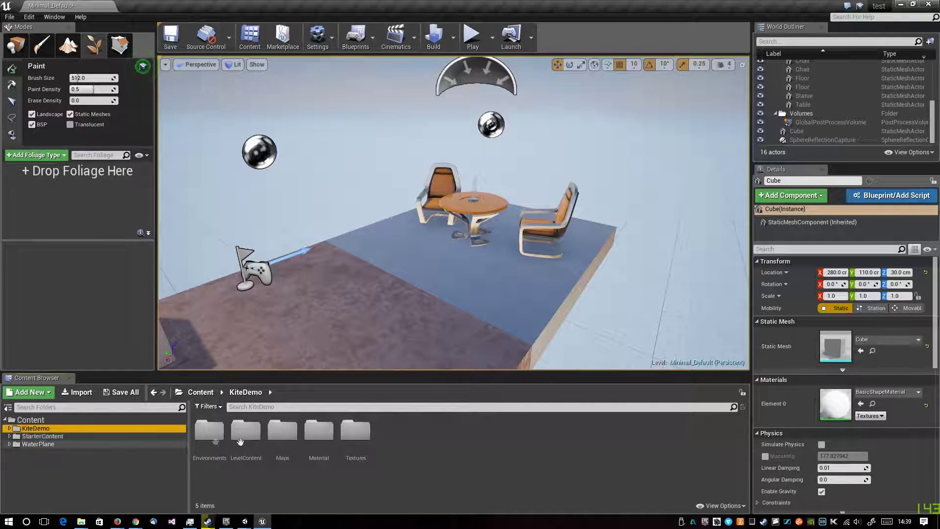
pyautogui.click(215, 445)
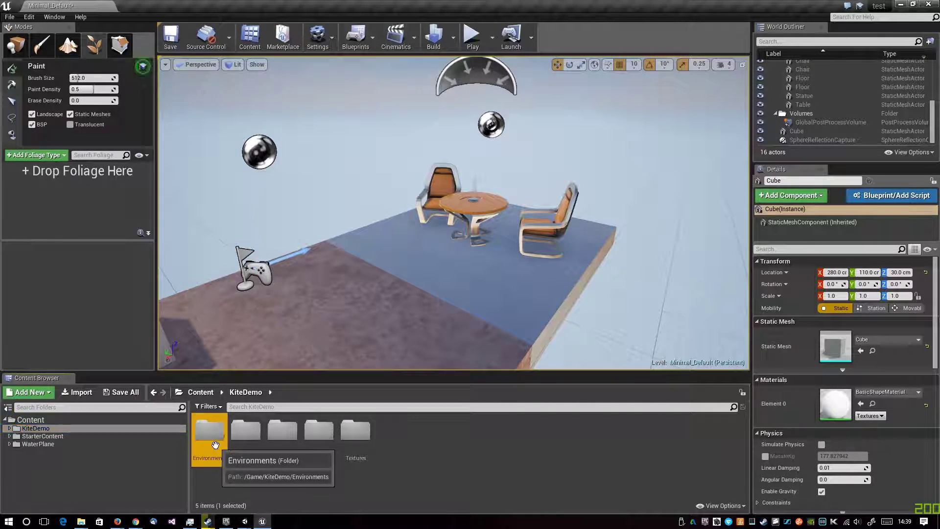
pyautogui.doubleClick(215, 445)
pyautogui.doubleClick(319, 436)
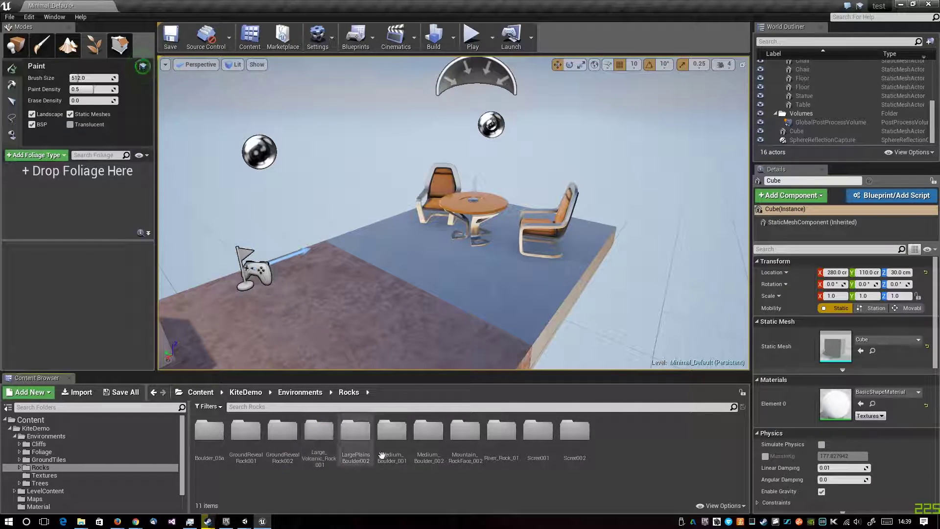
pyautogui.doubleClick(209, 431)
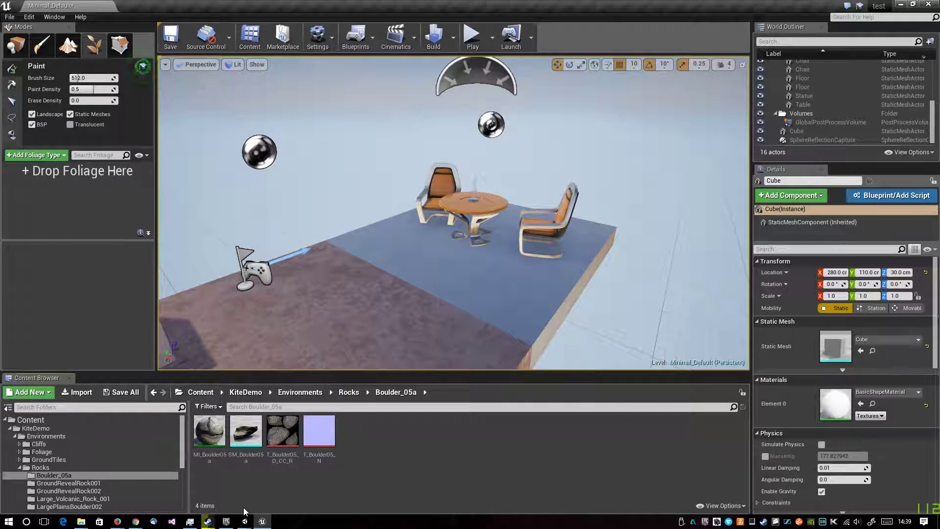
pyautogui.click(227, 521)
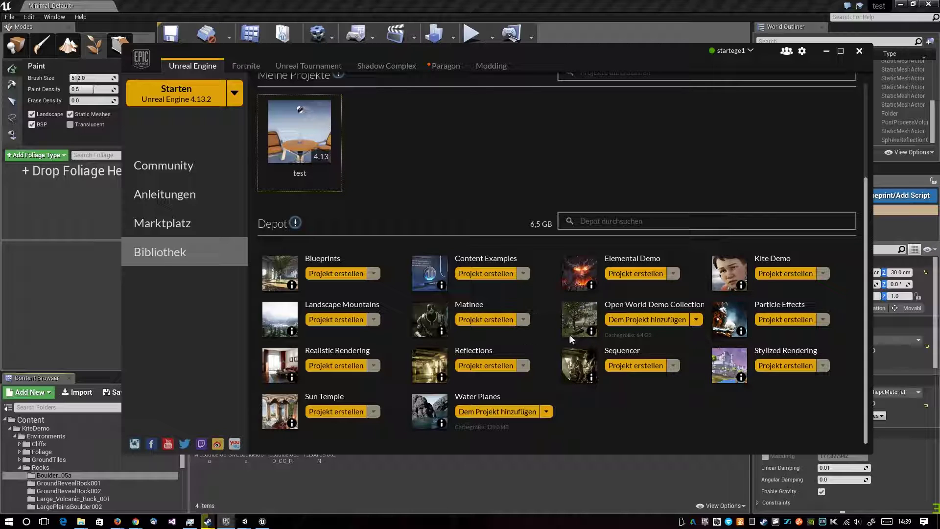
# Start Unreal Engine 4.13.2 from the Library and show the Project Browser's New Project templates.
pyautogui.scroll(3, 477, 289)
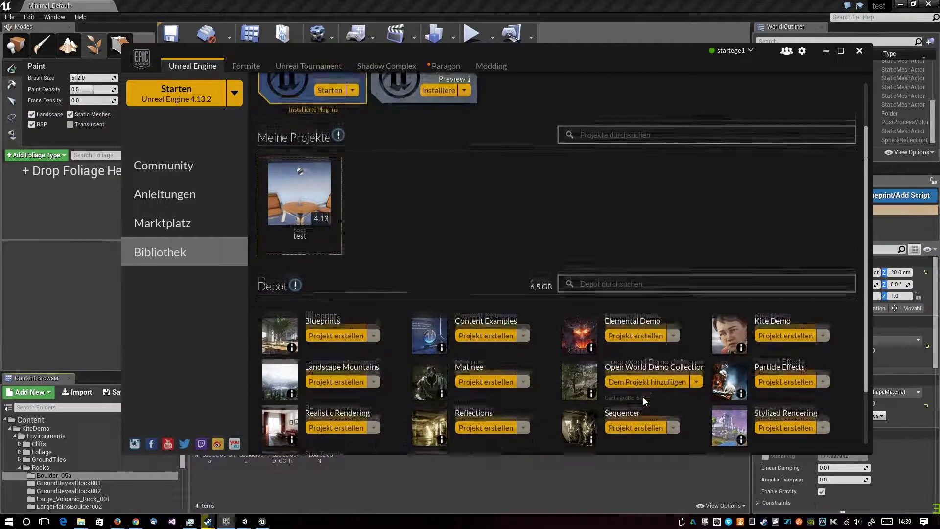
pyautogui.click(333, 174)
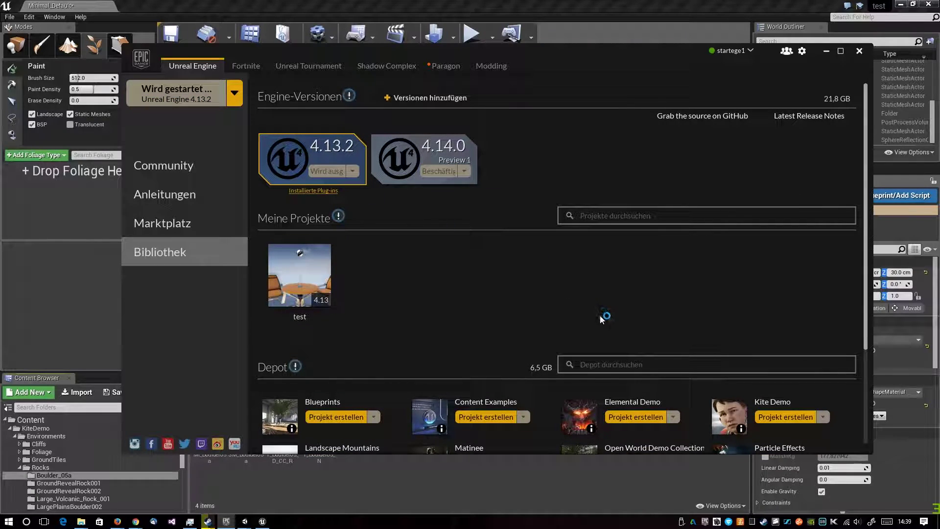
pyautogui.scroll(-3, 604, 313)
pyautogui.scroll(-2, 602, 342)
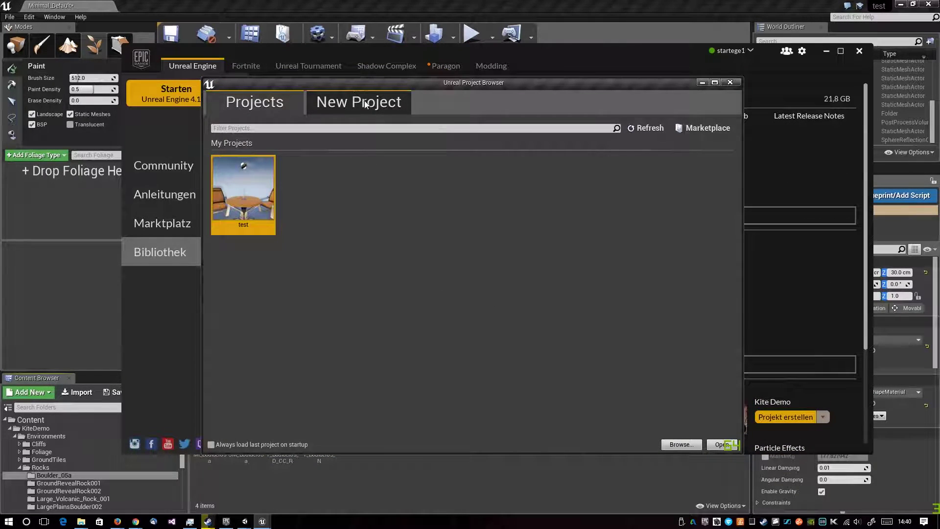
pyautogui.click(364, 104)
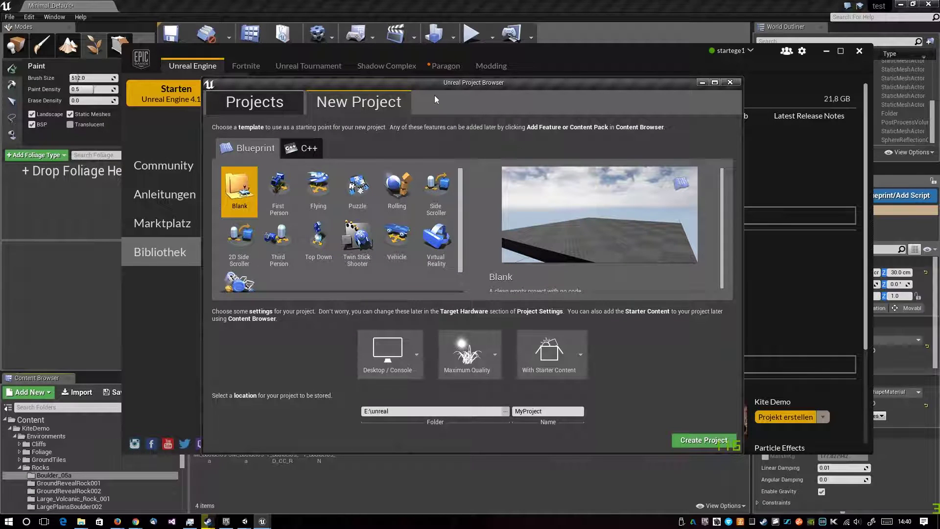
# Shift the Project Browser down-right and preview the VehicleAdvanced Blueprint template's description.
pyautogui.moveTo(479, 92); pyautogui.dragTo(509, 103)
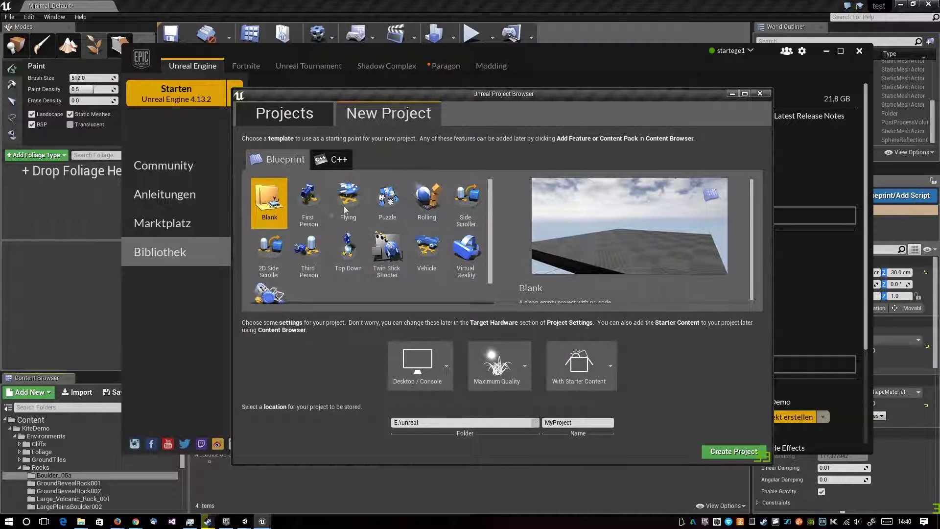
pyautogui.scroll(-1, 449, 285)
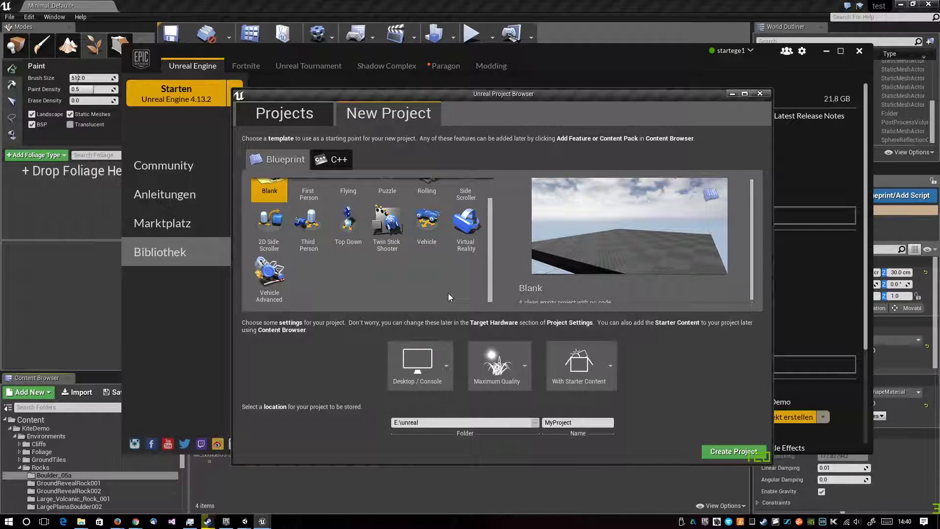
pyautogui.scroll(1, 419, 266)
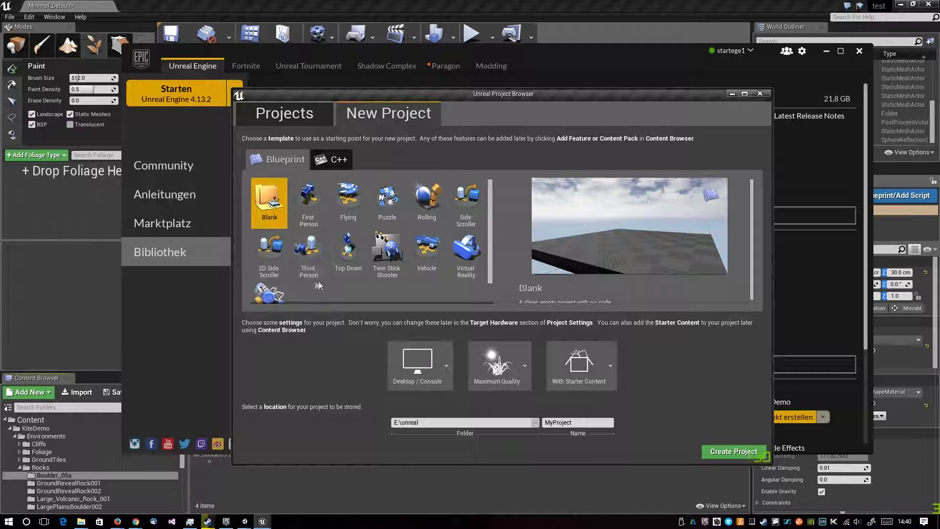
pyautogui.scroll(-1, 363, 285)
pyautogui.scroll(1, 362, 285)
pyautogui.scroll(-1, 456, 290)
pyautogui.scroll(1, 436, 287)
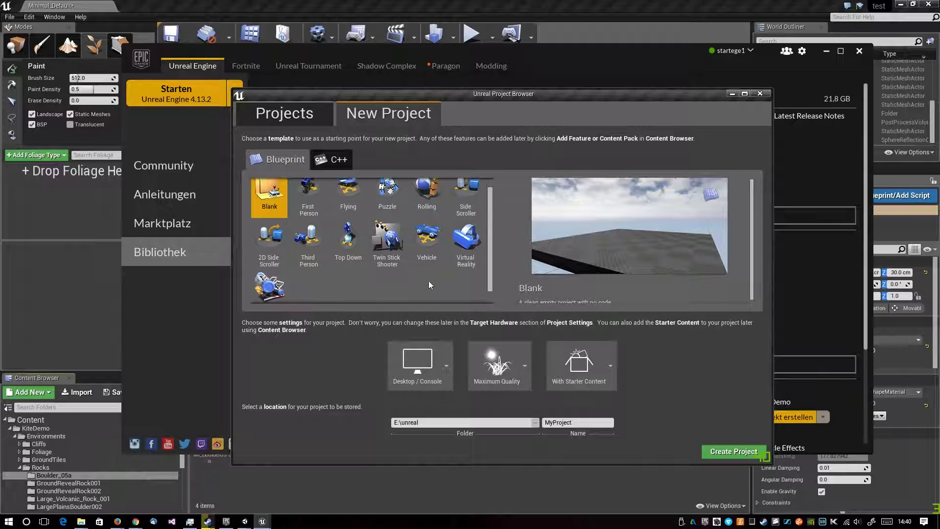
pyautogui.click(269, 286)
# Preview the Vehicle and Twin Stick Shooter templates.
pyautogui.scroll(-1, 608, 269)
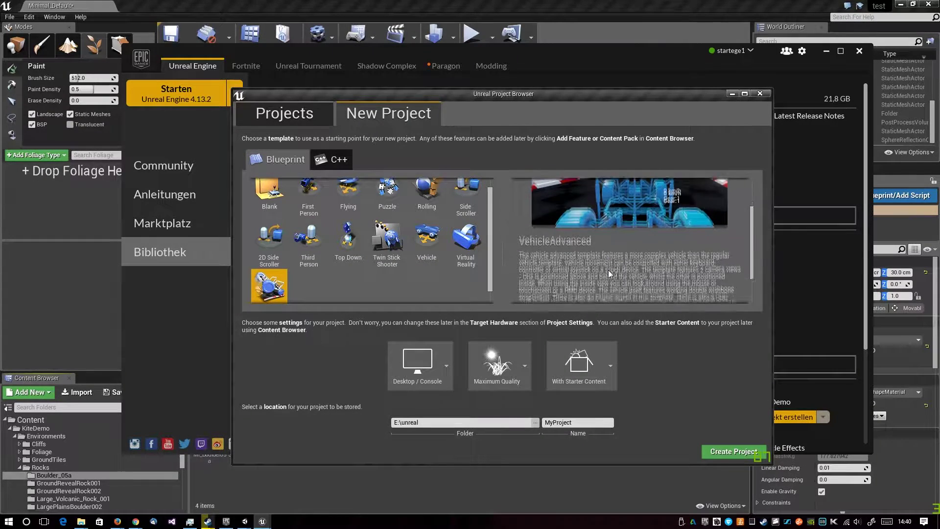
pyautogui.scroll(-3, 640, 266)
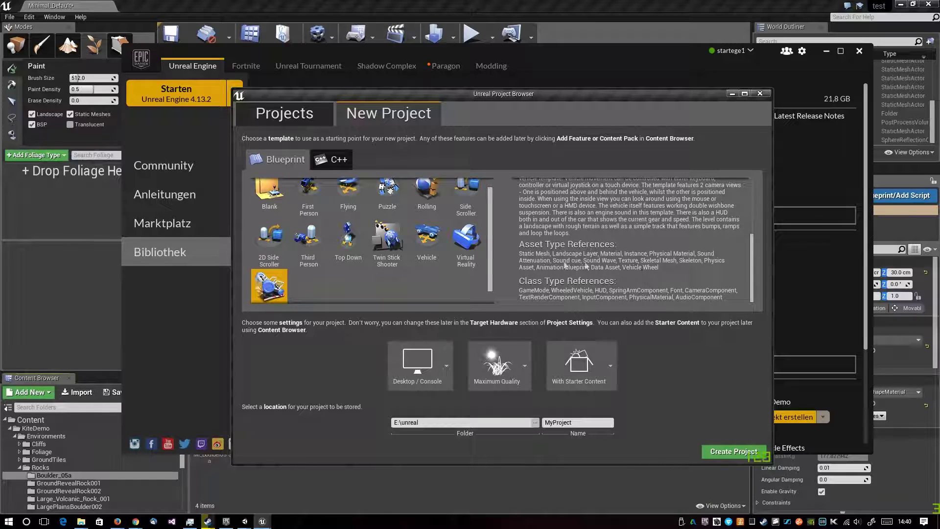
pyautogui.click(426, 240)
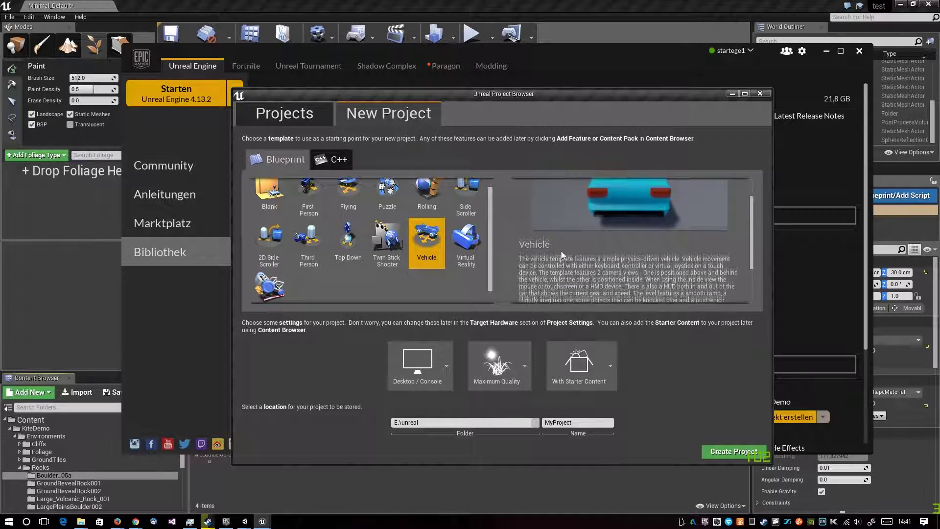
pyautogui.click(381, 256)
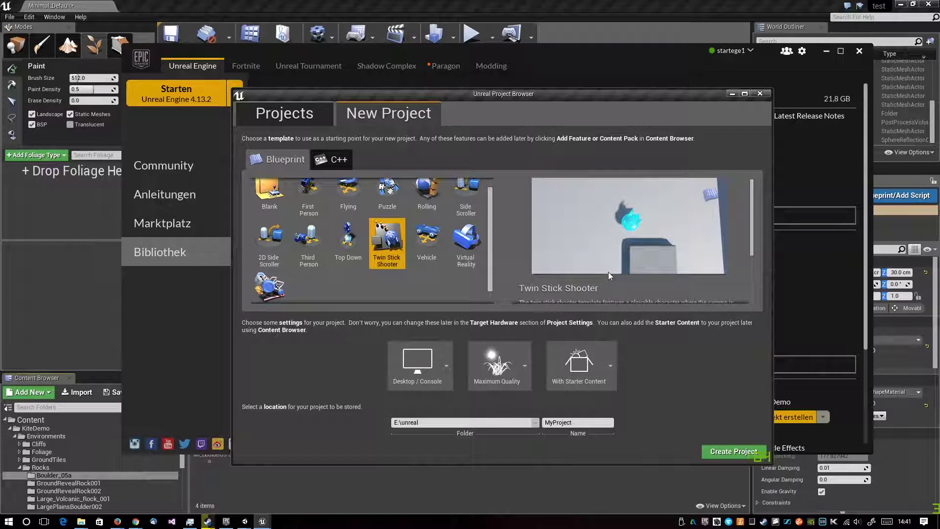
pyautogui.scroll(-3, 607, 262)
pyautogui.scroll(3, 621, 235)
pyautogui.scroll(1, 427, 270)
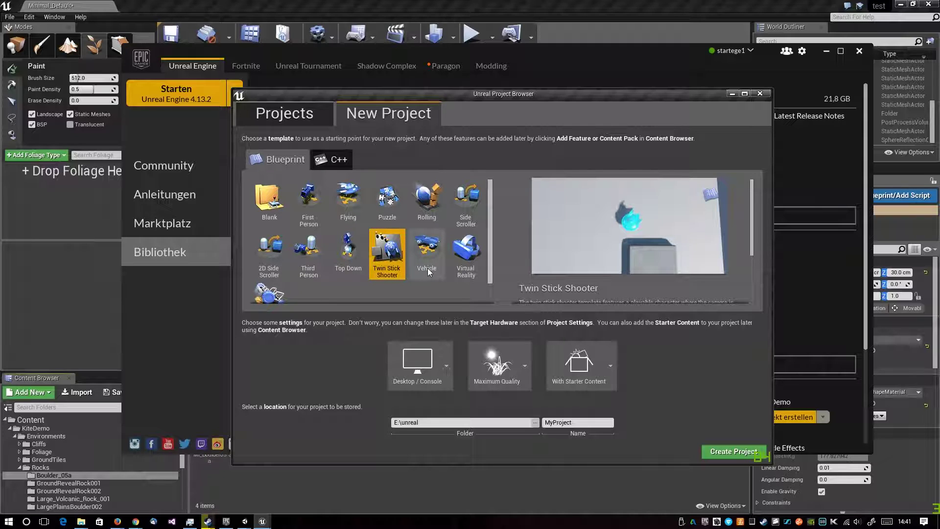
# Preview 2D Side Scroller, then choose the Side Scroller template and move the browser right.
pyautogui.click(272, 259)
pyautogui.scroll(-3, 624, 272)
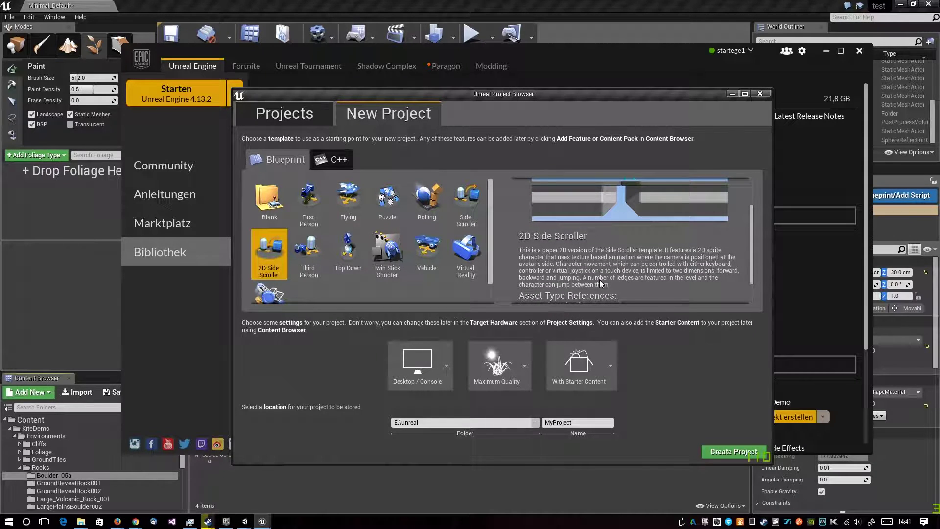
pyautogui.scroll(3, 595, 271)
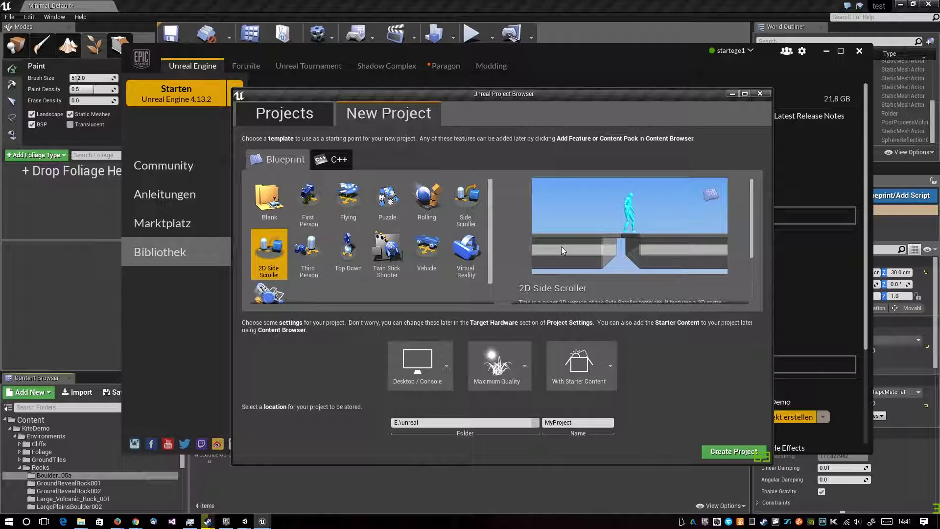
pyautogui.click(466, 206)
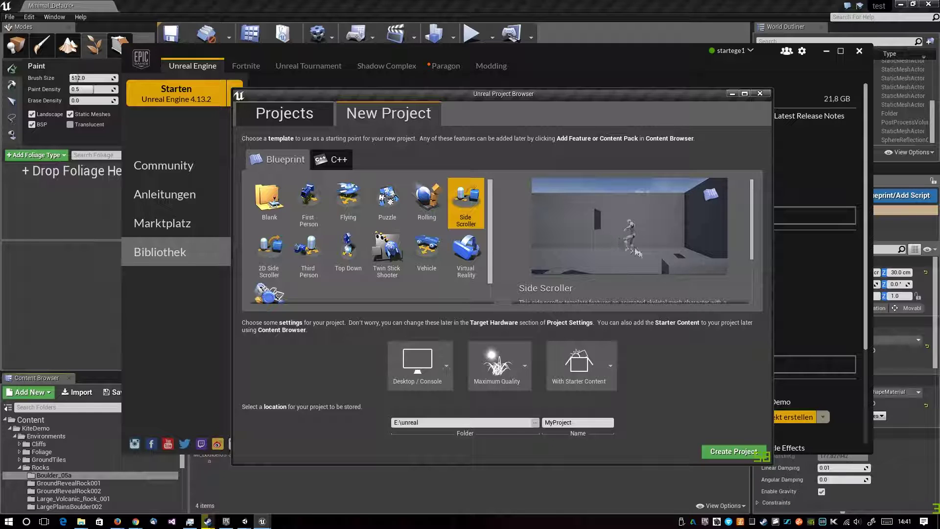
pyautogui.moveTo(518, 99)
pyautogui.mouseDown()
pyautogui.moveTo(661, 108)
pyautogui.moveTo(546, 86)
pyautogui.mouseUp()
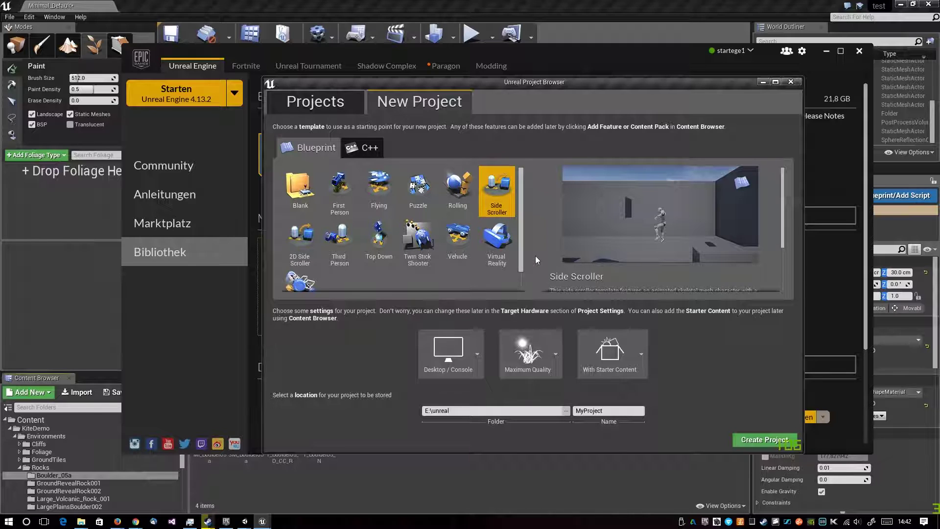
pyautogui.scroll(-1, 518, 247)
pyautogui.scroll(1, 518, 245)
# Bring the Unreal level editor to the front, then switch to the Unity project window.
pyautogui.click(451, 484)
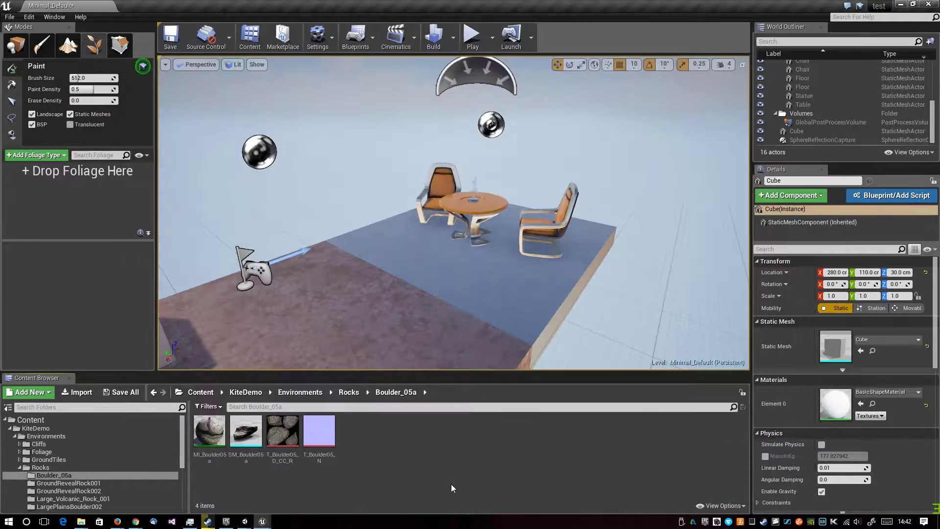
pyautogui.scroll(-3, 423, 326)
pyautogui.scroll(-3, 426, 325)
pyautogui.scroll(3, 430, 326)
pyautogui.scroll(-3, 534, 320)
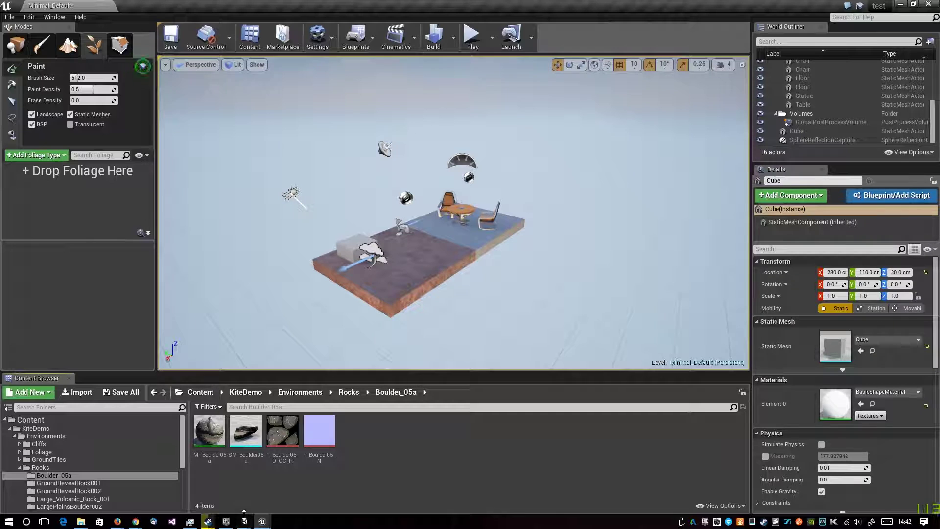
pyautogui.moveTo(245, 523)
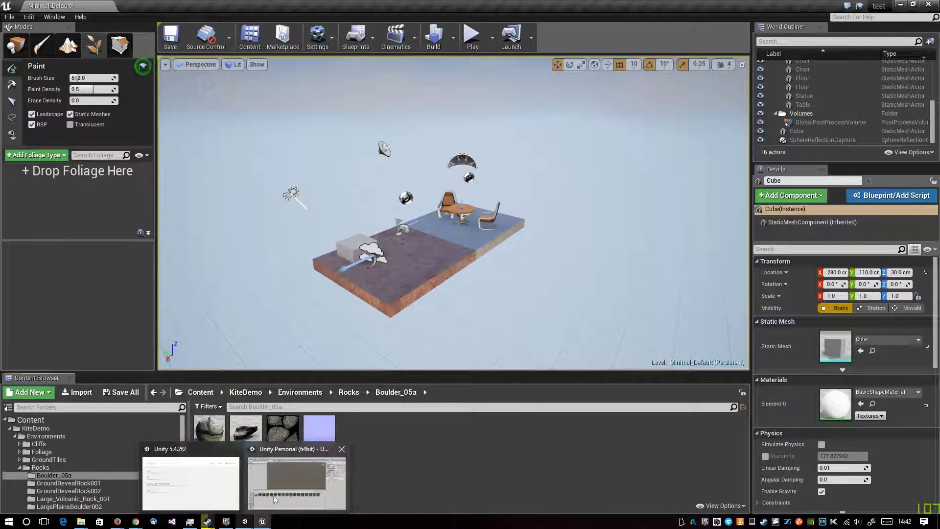
pyautogui.click(287, 487)
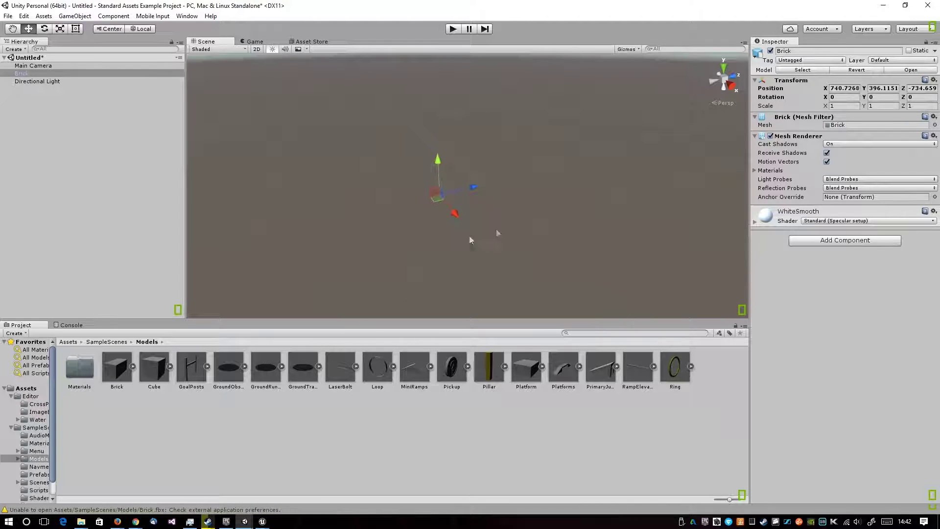
# Minimize the Unity window to reveal the Unreal Minimal_Default level editor.
pyautogui.scroll(3, 418, 224)
pyautogui.scroll(-2, 411, 218)
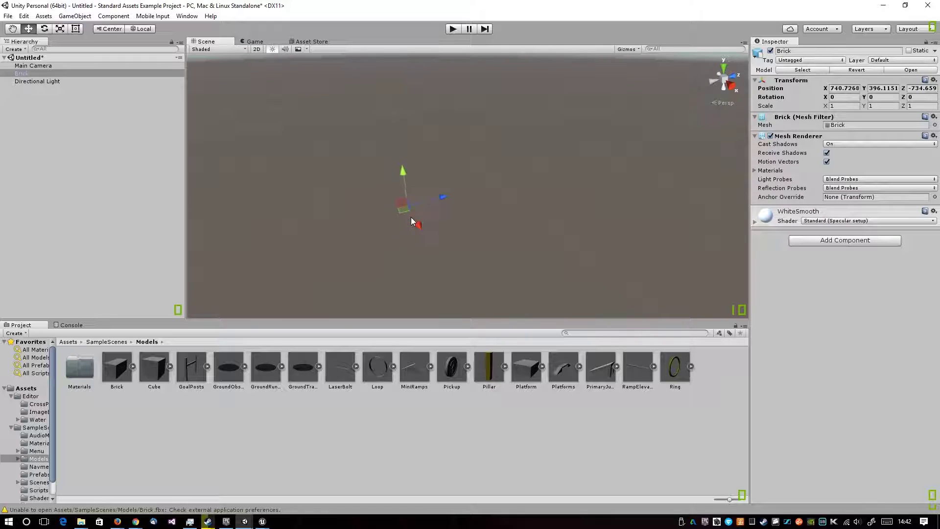
pyautogui.click(884, 7)
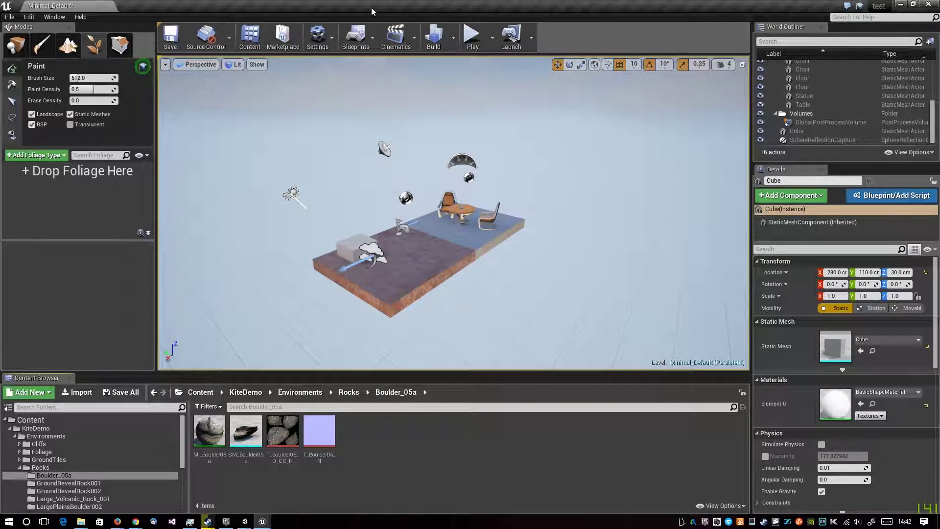
# Open Blueprint_CeilingLight from the Blueprints menu's Open Blueprint Class list.
pyautogui.click(360, 38)
pyautogui.moveTo(406, 98)
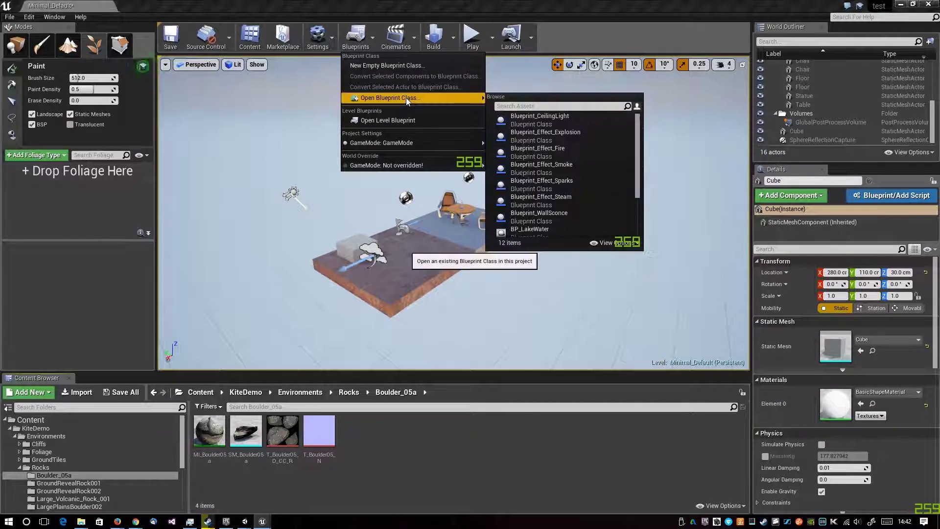
pyautogui.click(565, 121)
pyautogui.click(565, 121)
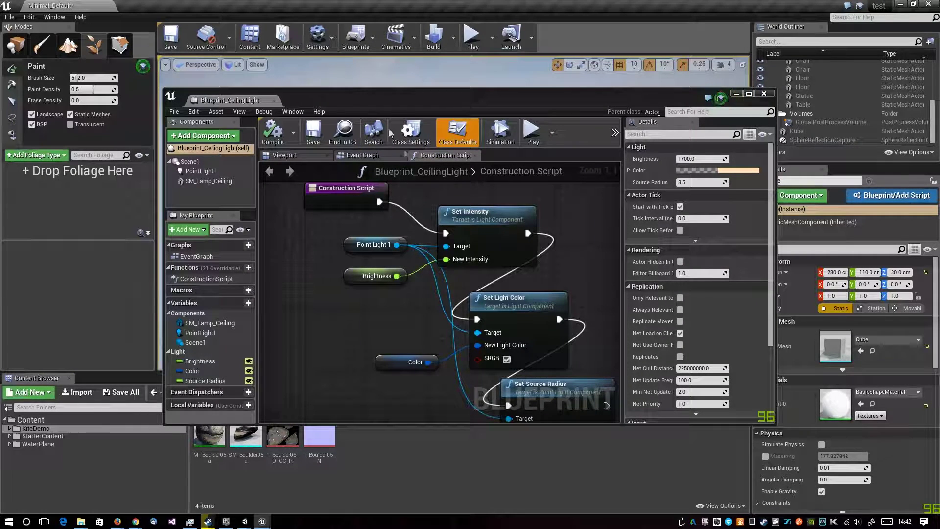
# Enlarge and reposition the Blueprint editor window, fitting the whole construction script into view.
pyautogui.moveTo(164, 91); pyautogui.dragTo(72, 7)
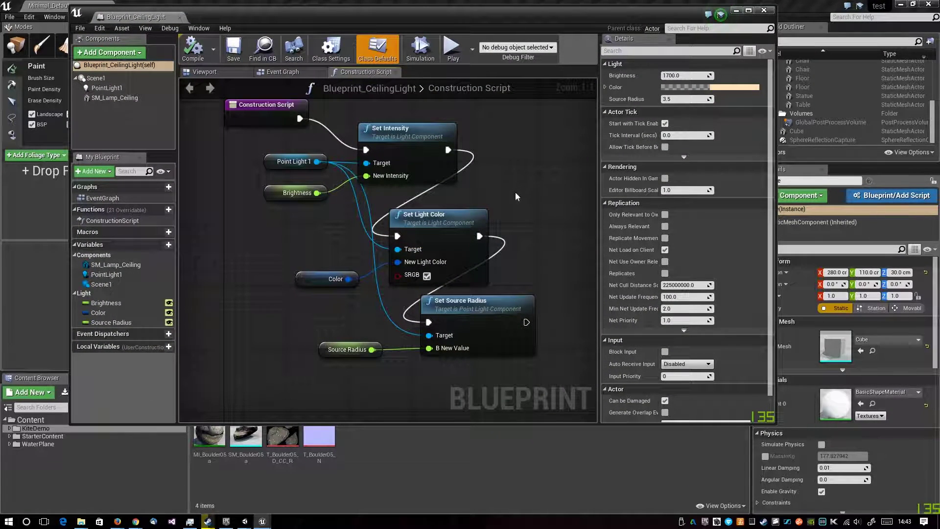
pyautogui.scroll(-1, 515, 194)
pyautogui.moveTo(521, 211)
pyautogui.mouseDown(button='right')
pyautogui.moveTo(507, 240)
pyautogui.moveTo(487, 234)
pyautogui.mouseUp(button='right')
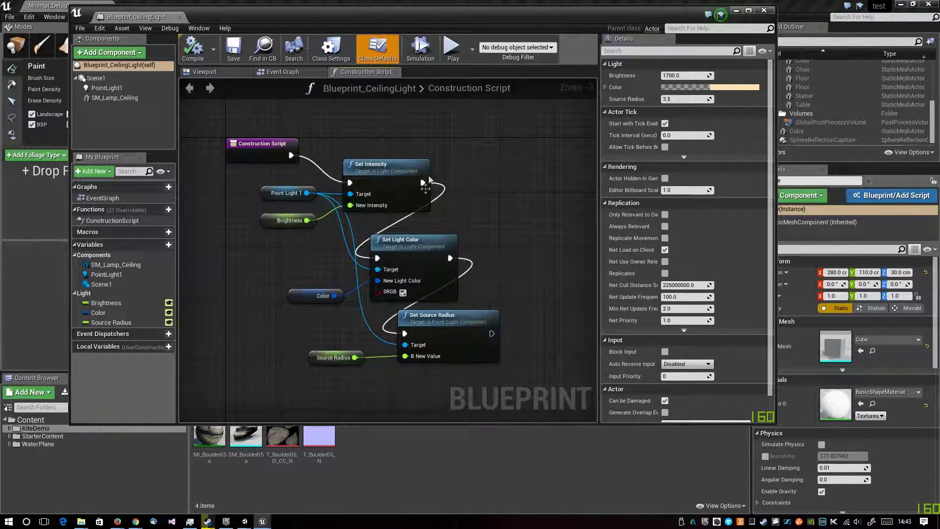
pyautogui.moveTo(399, 24)
pyautogui.mouseDown()
pyautogui.moveTo(492, 84)
pyautogui.moveTo(488, 72)
pyautogui.mouseUp()
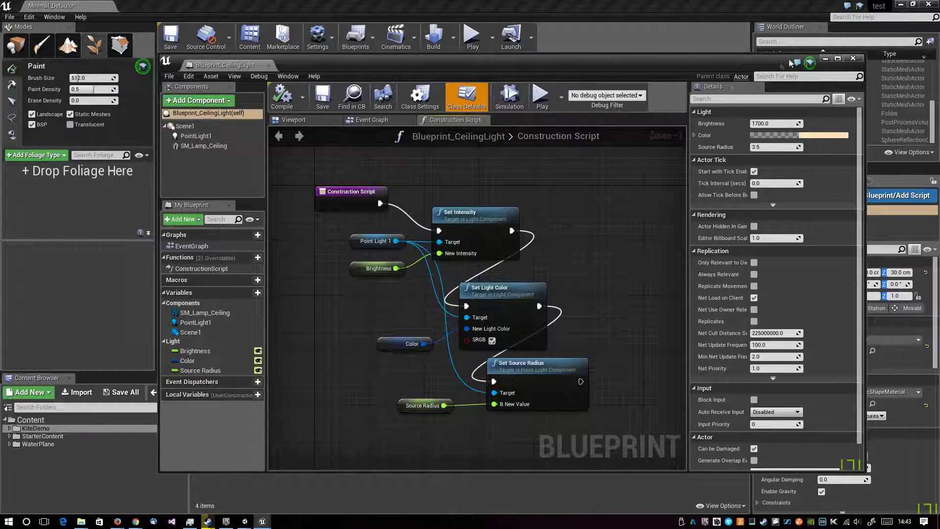
# Open the 'Welcome to Blueprints!' tutorial over the CeilingLight Construction Script.
pyautogui.click(811, 64)
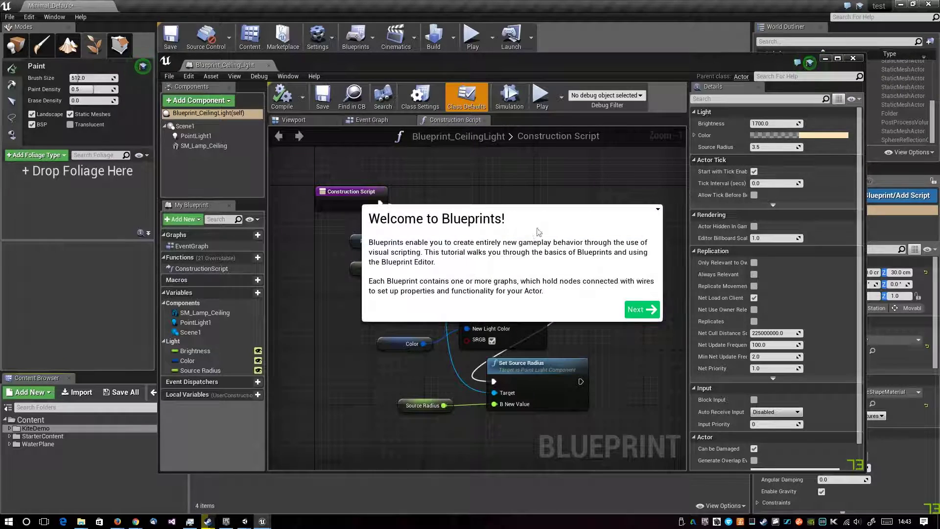